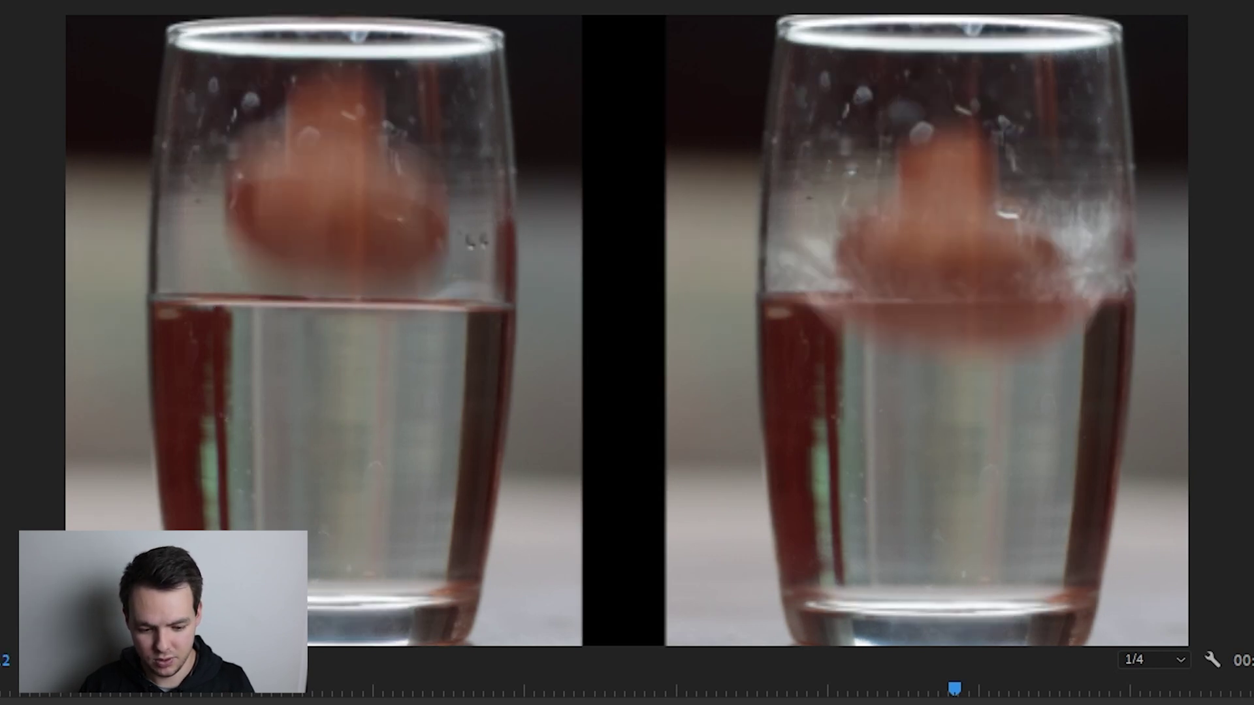
Step back and forth between neighbouring frames to compare motion in the two glass clips
{"action": "key", "text": "Right"}
{"action": "key", "text": "Right"}
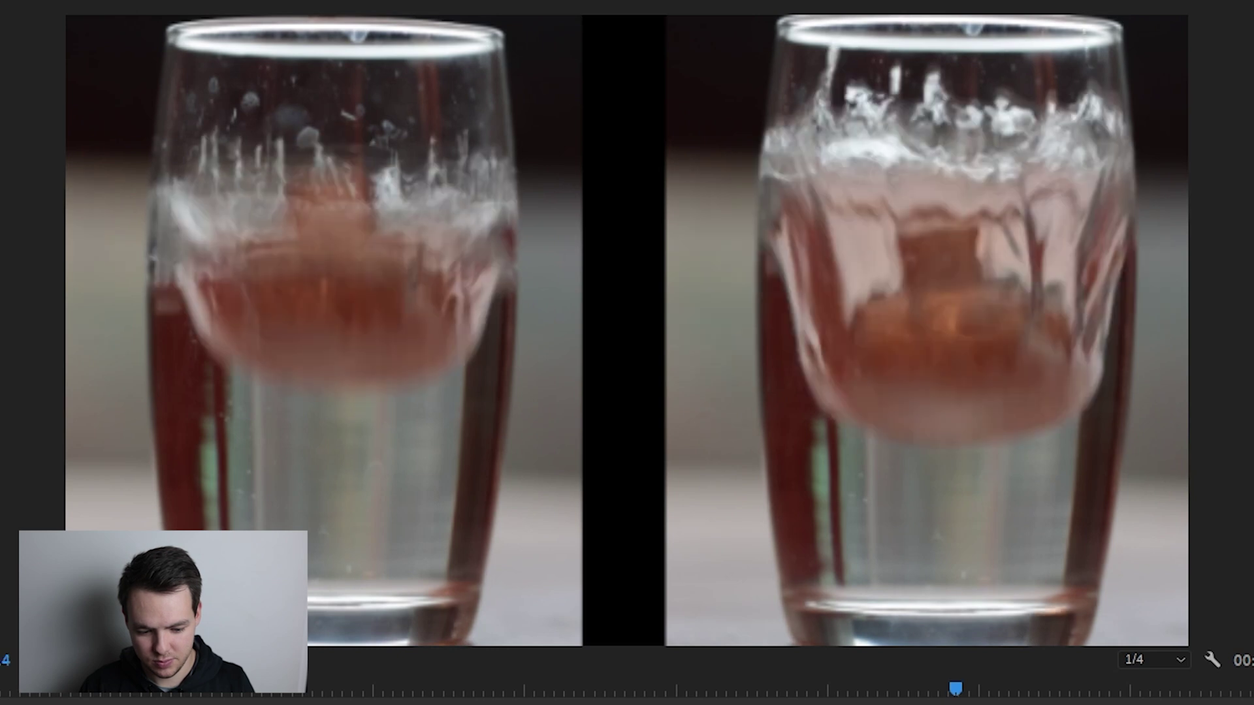
{"action": "key", "text": "Left"}
{"action": "key", "text": "Right"}
{"action": "key", "text": "Left"}
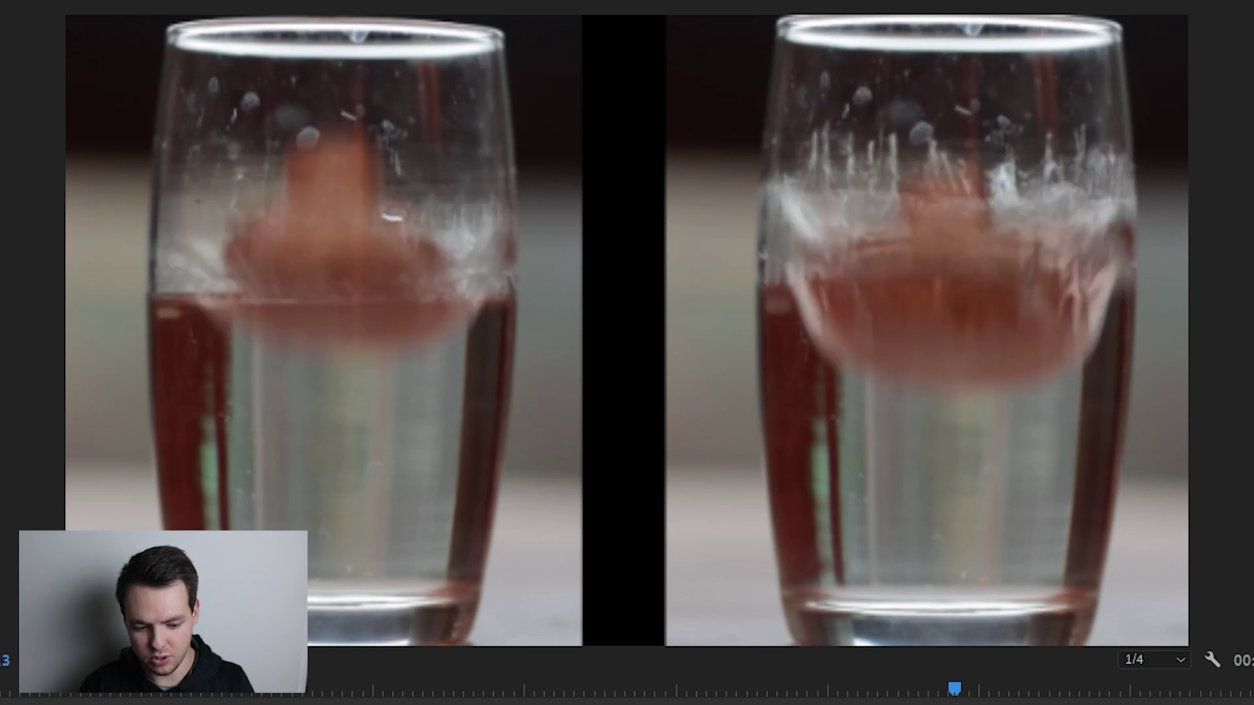
{"action": "key", "text": "Right"}
{"action": "key", "text": "Left"}
{"action": "key", "text": "Right"}
{"action": "key", "text": "Left"}
{"action": "key", "text": "Left"}
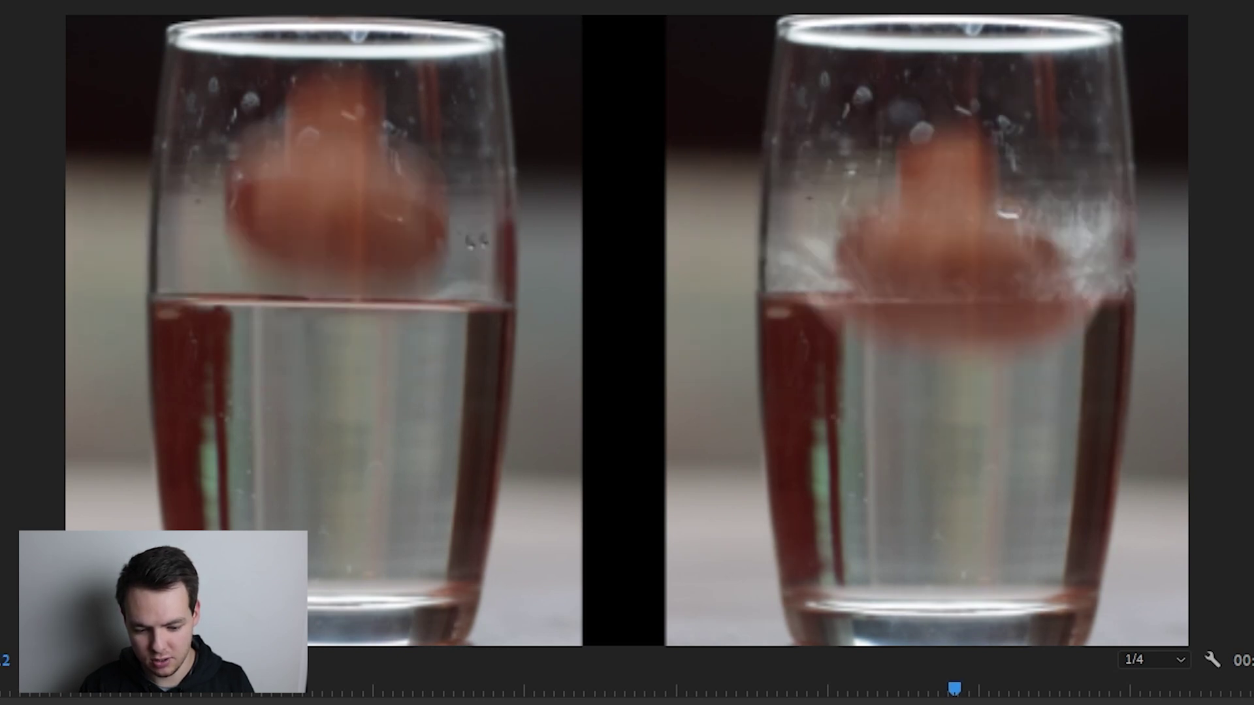
{"action": "key", "text": "Left"}
{"action": "key", "text": "Right"}
{"action": "key", "text": "Right"}
{"action": "key", "text": "Left"}
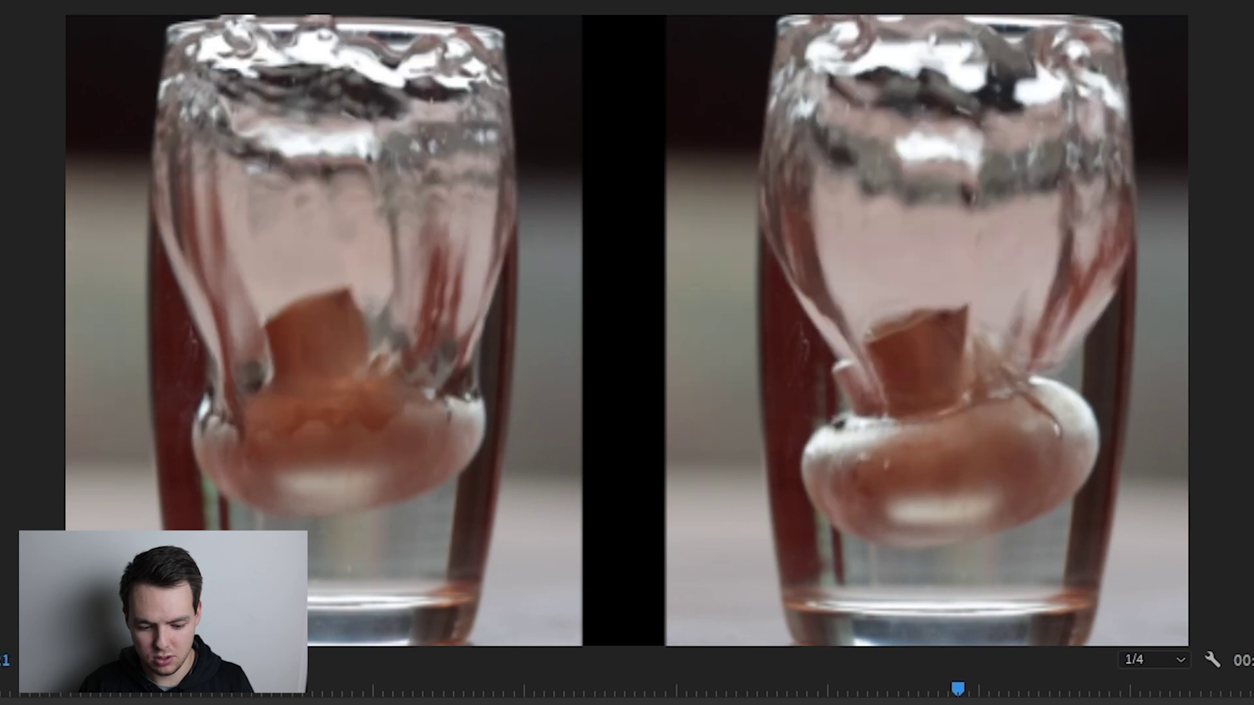
Advance frame by frame as the mushroom sinks, comparing how smoothly each version plays
{"action": "key", "text": "Right"}
{"action": "key", "text": "Right"}
{"action": "key", "text": "Right"}
{"action": "key", "text": "Right"}
{"action": "key", "text": "Right"}
{"action": "key", "text": "Right"}
{"action": "key", "text": "Right"}
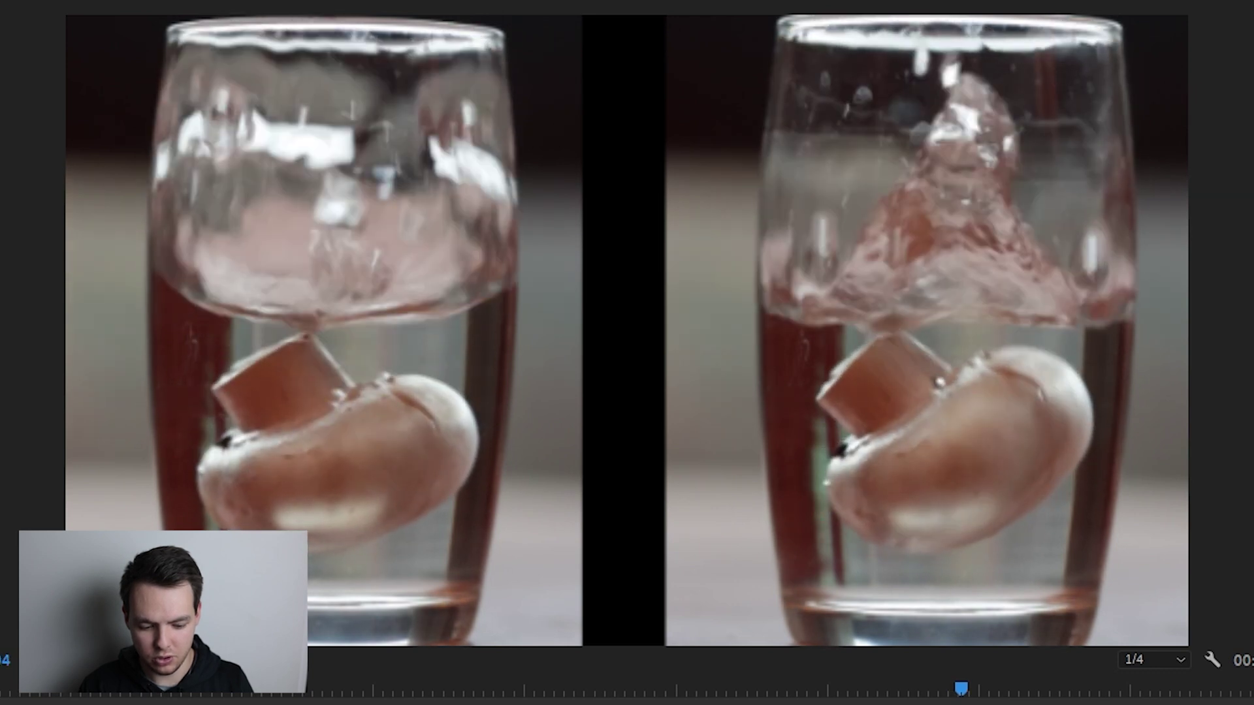
{"action": "key", "text": "Right"}
{"action": "key", "text": "Right"}
{"action": "key", "text": "Right"}
{"action": "key", "text": "Right"}
{"action": "key", "text": "Right"}
{"action": "key", "text": "Right"}
{"action": "key", "text": "Right"}
{"action": "key", "text": "Right"}
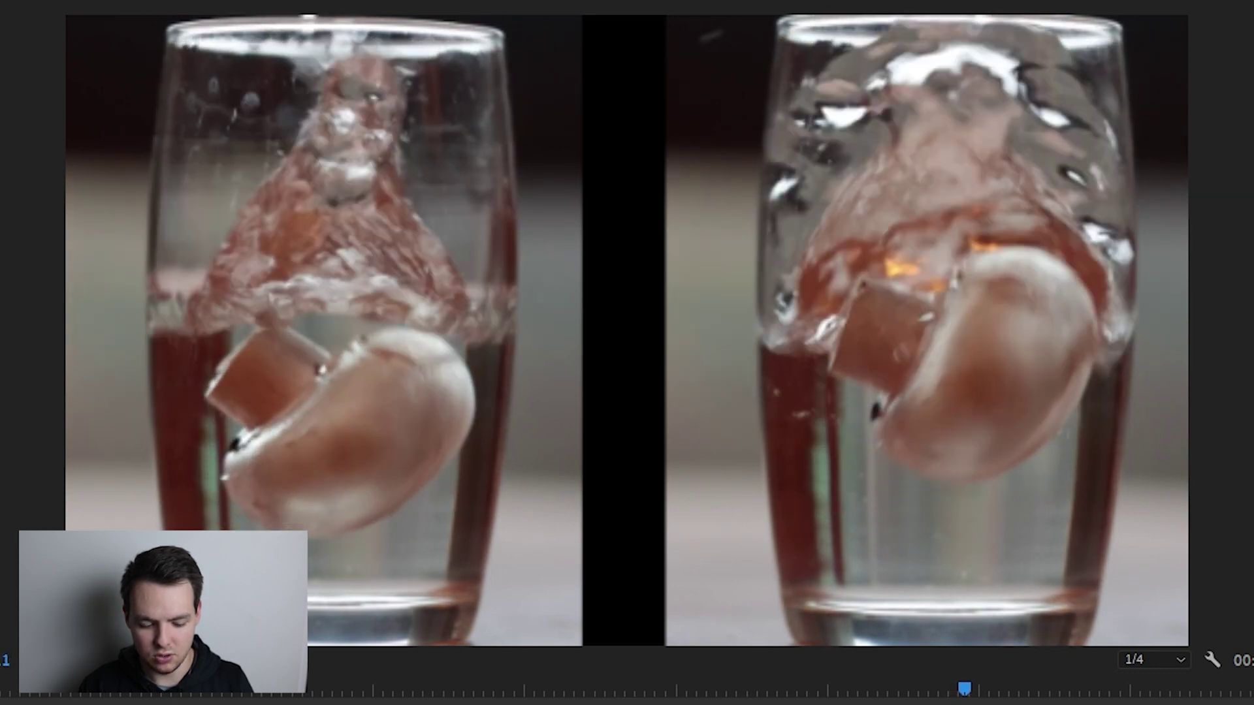
{"action": "key", "text": "Right"}
{"action": "key", "text": "Right"}
{"action": "key", "text": "Right"}
{"action": "key", "text": "Right"}
{"action": "key", "text": "Right"}
{"action": "key", "text": "Right"}
{"action": "key", "text": "Right"}
{"action": "key", "text": "Right"}
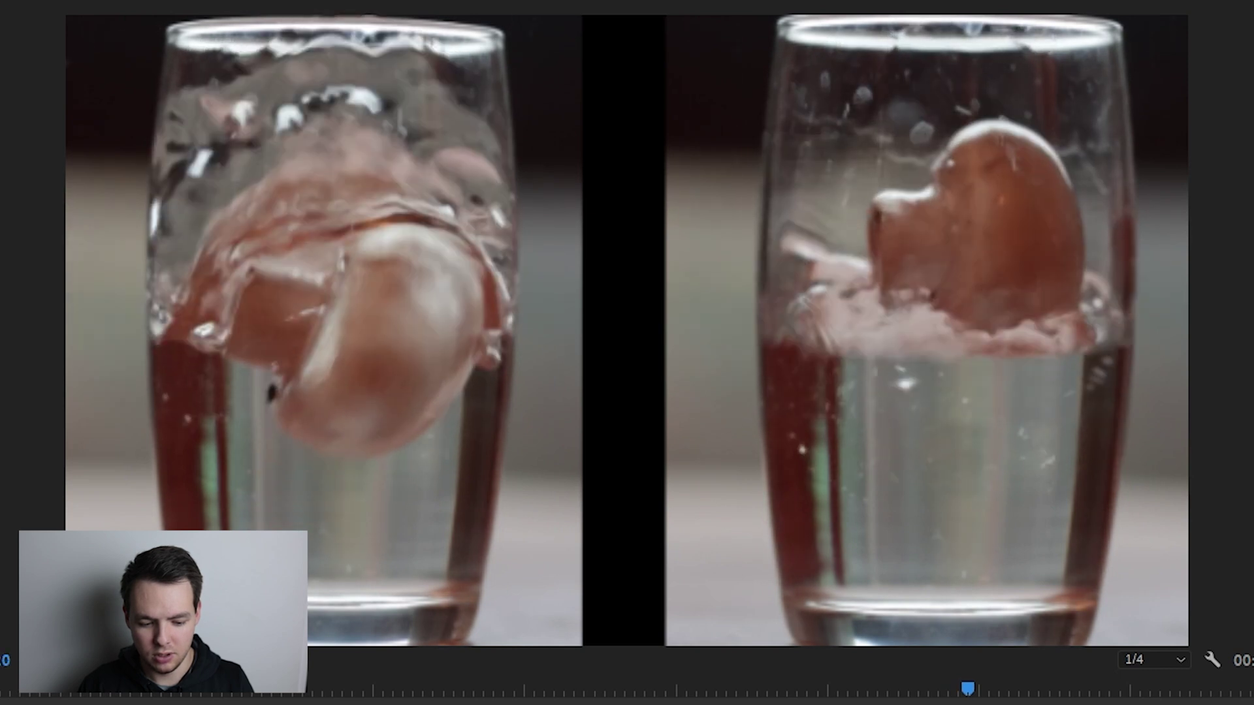
{"action": "key", "text": "Right"}
{"action": "key", "text": "Right"}
{"action": "key", "text": "Right"}
{"action": "key", "text": "Right"}
{"action": "key", "text": "Right"}
{"action": "key", "text": "Right"}
{"action": "key", "text": "Right"}
{"action": "key", "text": "Right"}
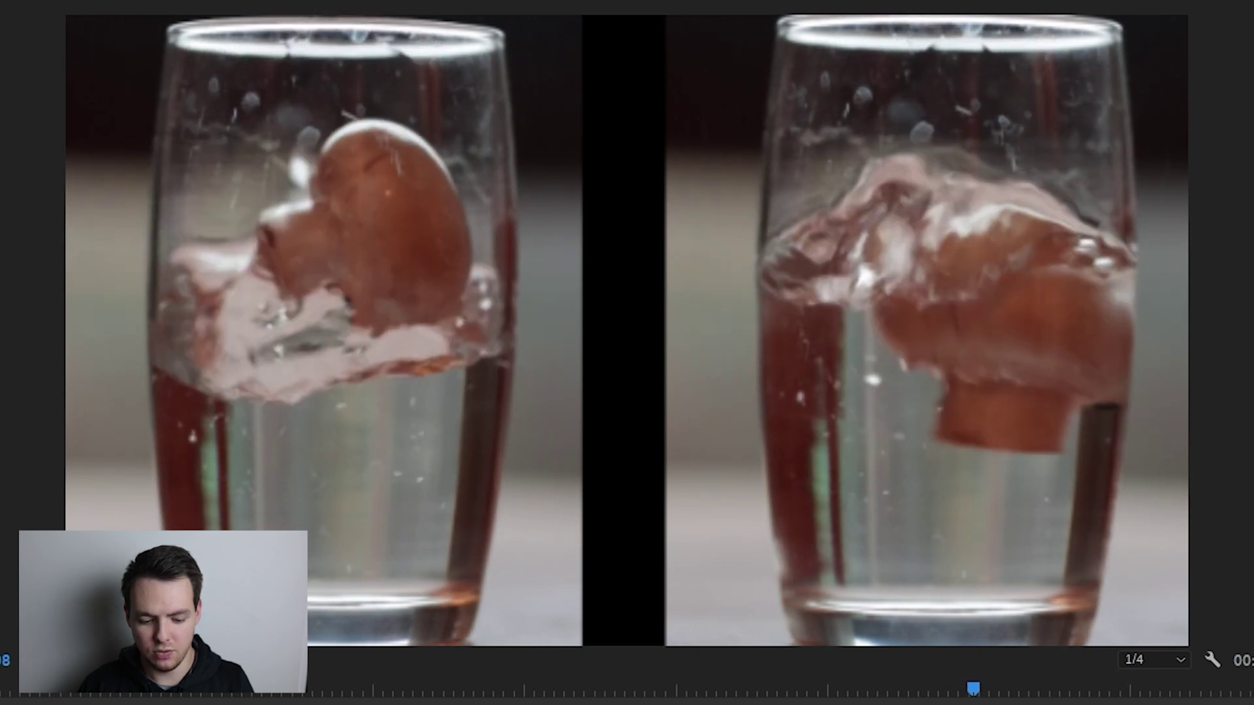
{"action": "key", "text": "Right"}
{"action": "key", "text": "Right"}
{"action": "key", "text": "Right"}
{"action": "key", "text": "Right"}
{"action": "key", "text": "Right"}
{"action": "key", "text": "Right"}
{"action": "key", "text": "Right"}
{"action": "key", "text": "Right"}
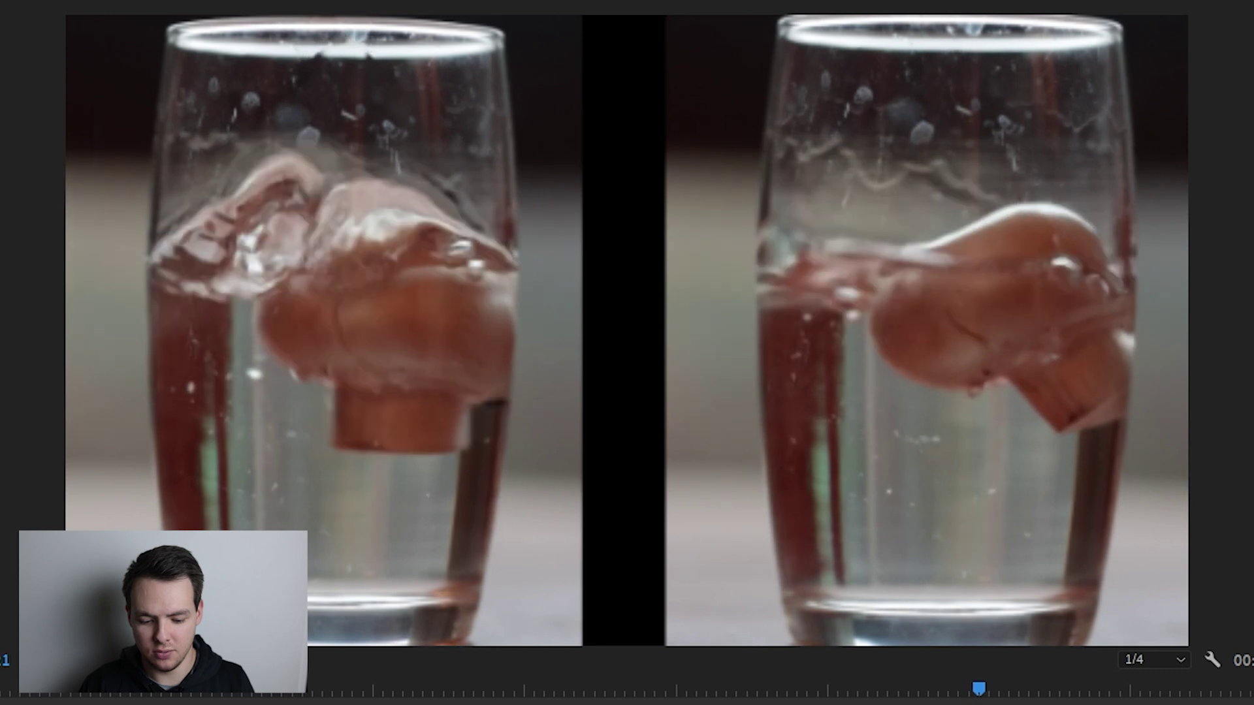
{"action": "key", "text": "Right"}
{"action": "key", "text": "Right"}
{"action": "key", "text": "Right"}
{"action": "key", "text": "Right"}
{"action": "key", "text": "Right"}
{"action": "key", "text": "Right"}
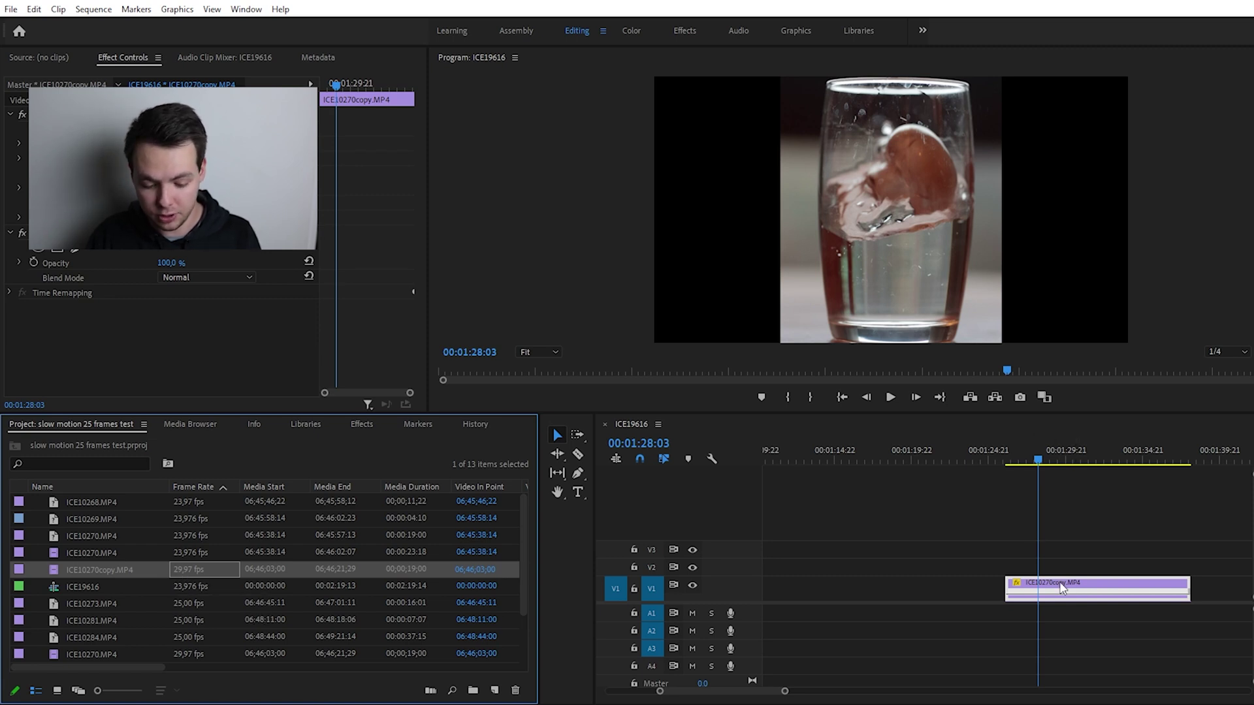
Scrub ICE10270copy.MP4, expand the Video 1 track, and launch Calculator via Windows search
{"action": "left_click_drag", "start_coordinate": [1038, 464], "coordinate": [1047, 488]}
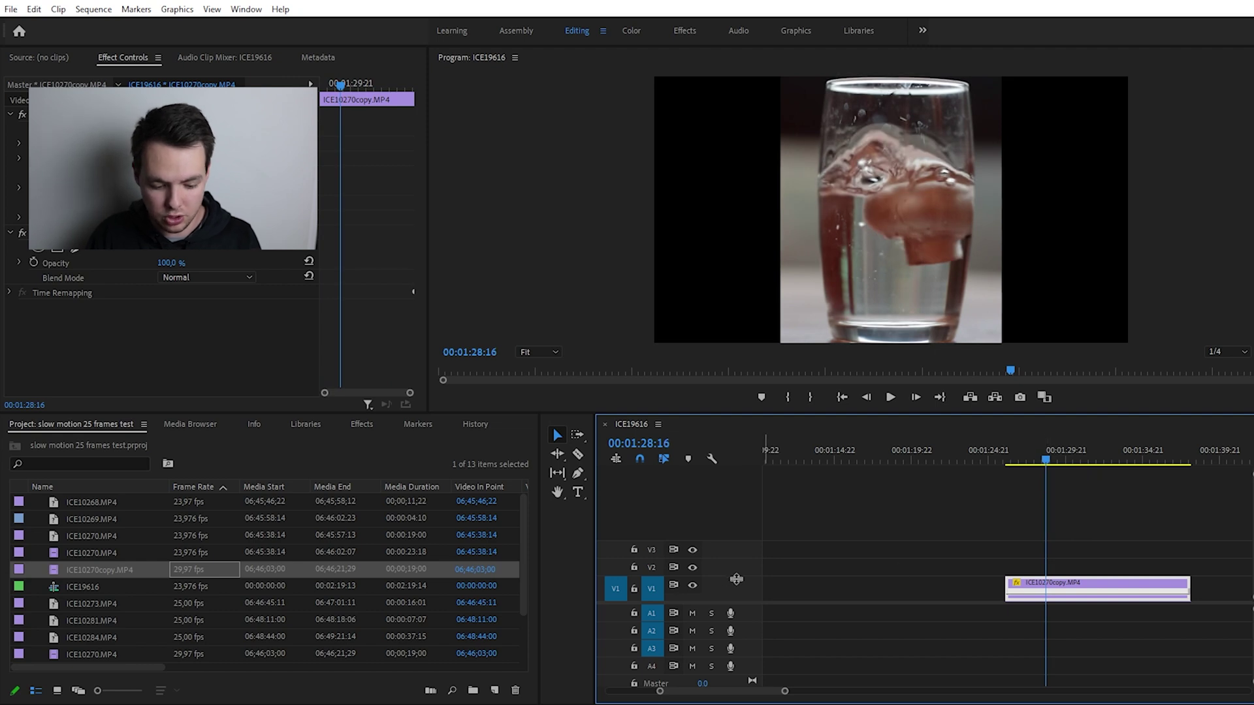
{"action": "double_click", "coordinate": [736, 579]}
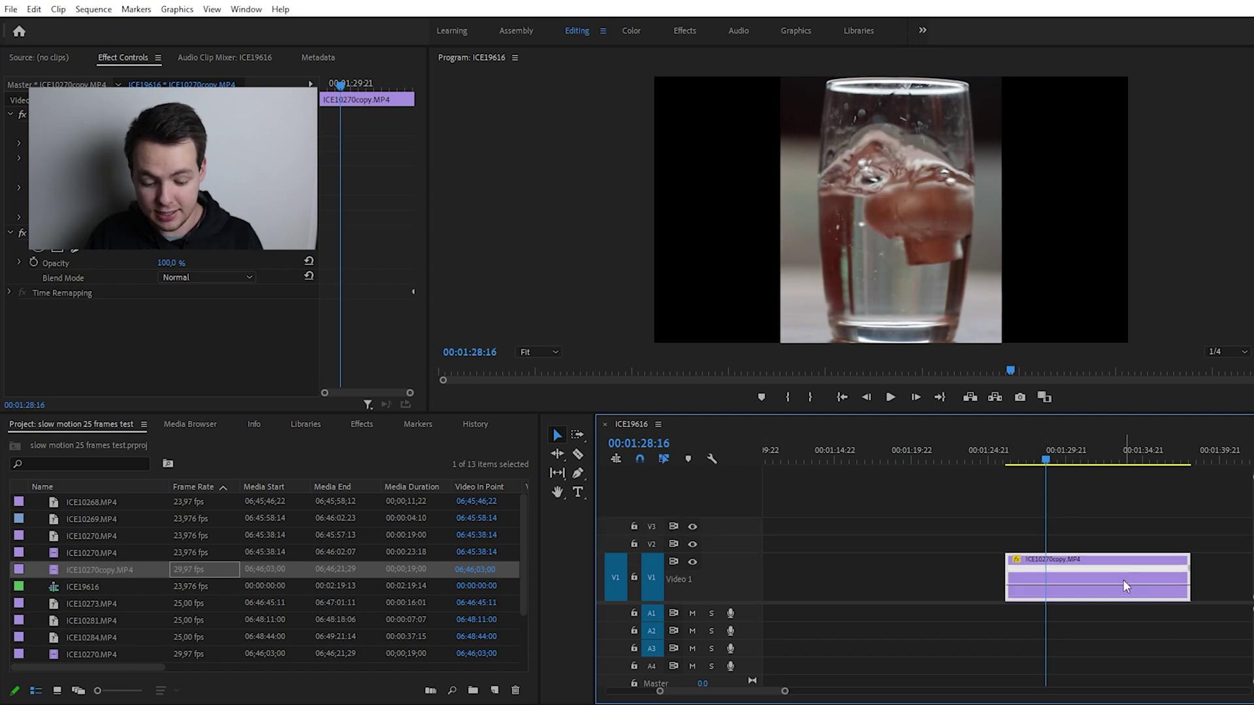
{"action": "key", "text": "super"}
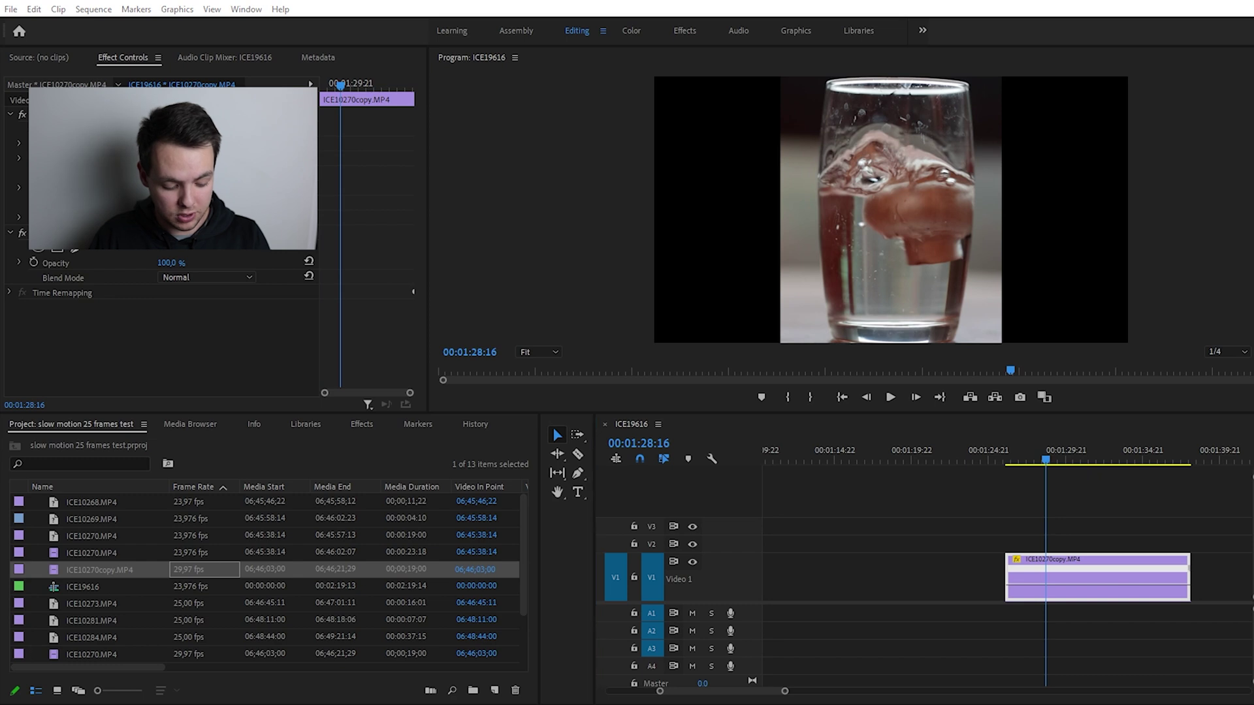
{"action": "type", "text": "cal"}
{"action": "key", "text": "Return"}
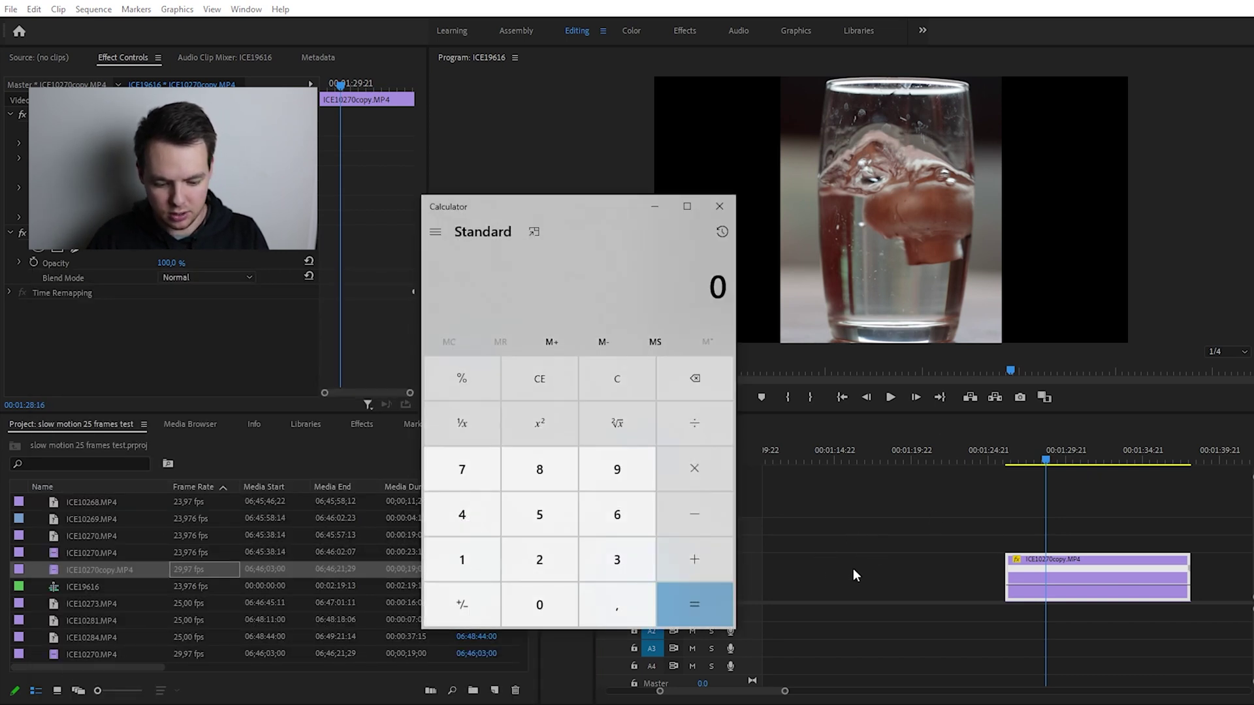
Move Calculator aside and check Sequence Settings shows a 23,976 frames/second timebase, leaving it unchanged
{"action": "left_click_drag", "start_coordinate": [570, 202], "coordinate": [1089, 198]}
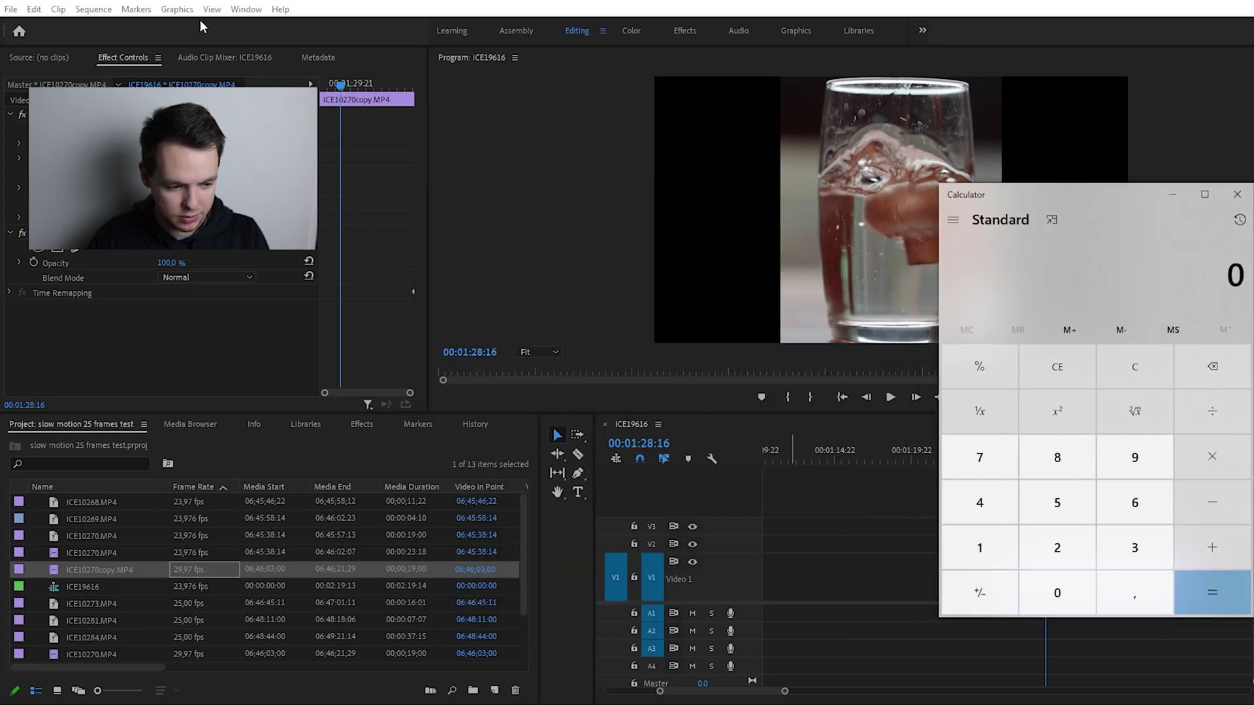
{"action": "left_click", "coordinate": [94, 9]}
{"action": "left_click", "coordinate": [98, 25]}
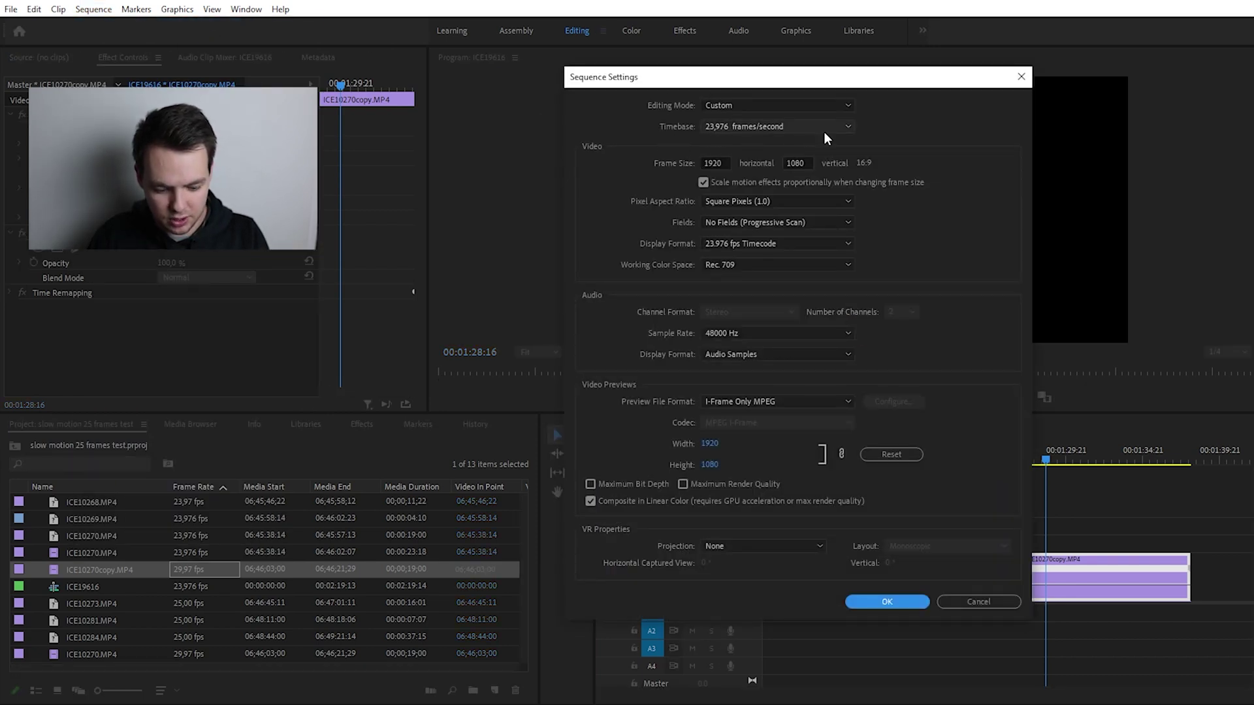
{"action": "left_click", "coordinate": [848, 126]}
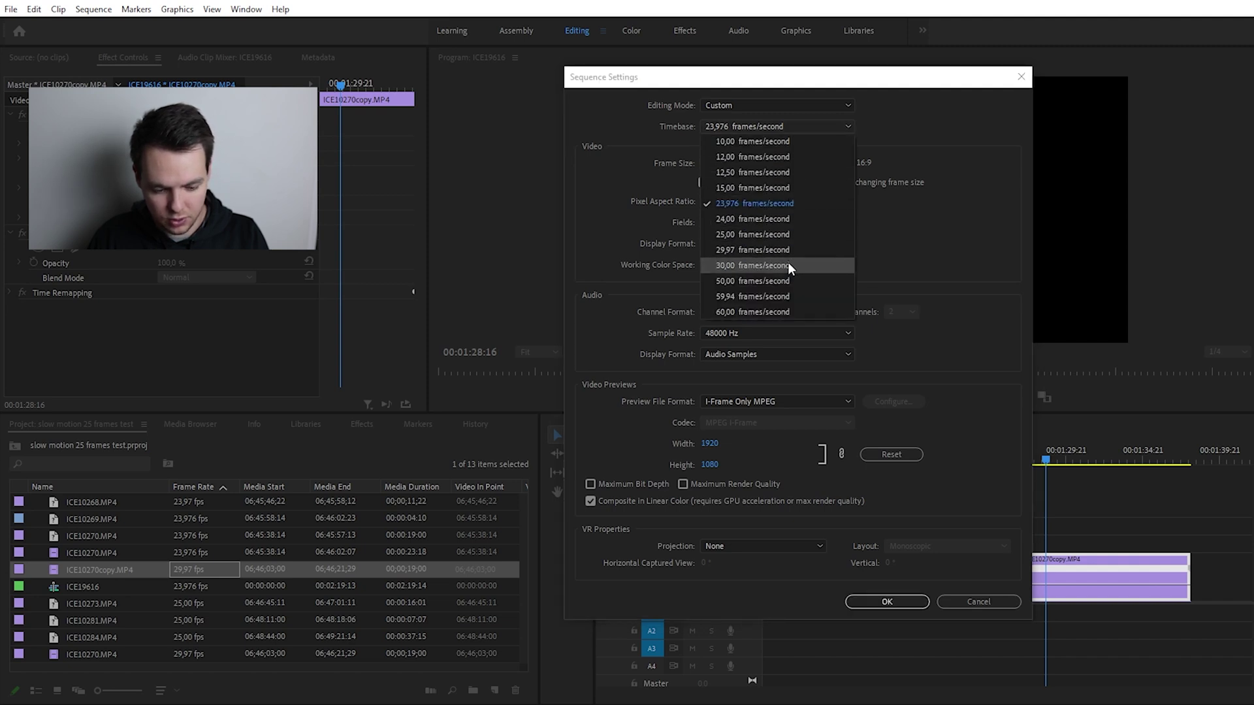
{"action": "left_click", "coordinate": [903, 128]}
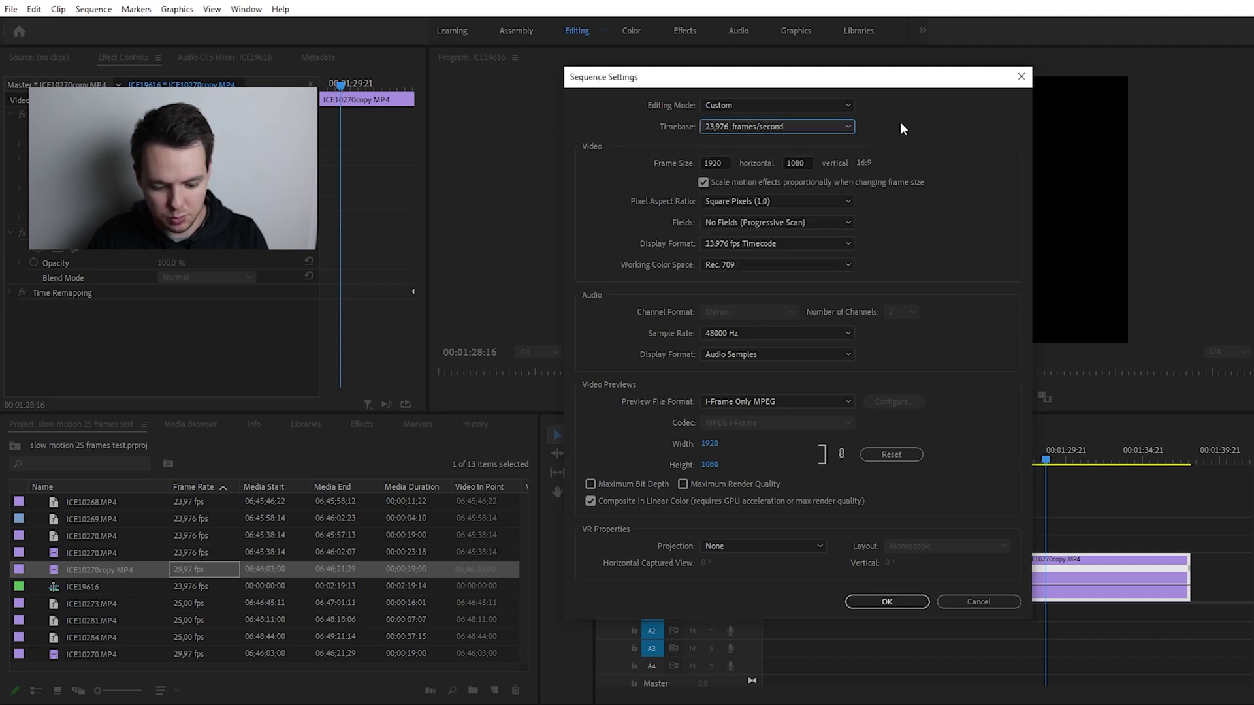
{"action": "left_click", "coordinate": [1019, 77]}
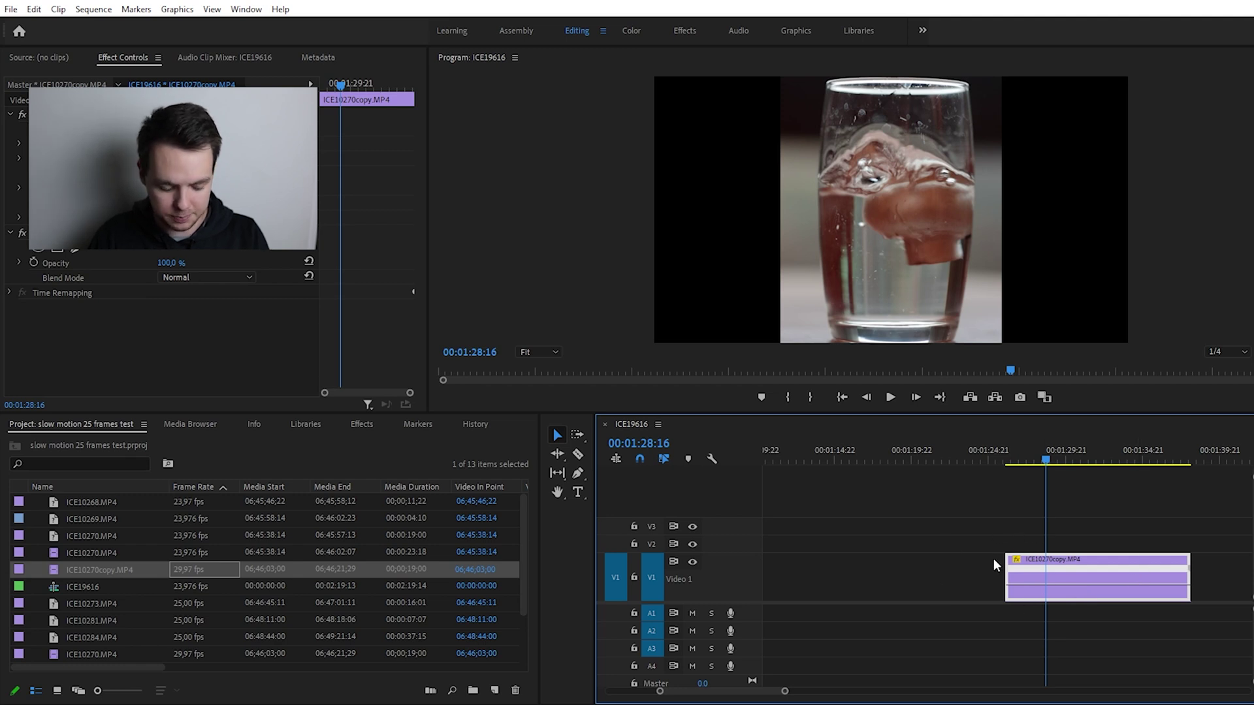
Bring Calculator over the project panel and compute 24 ÷ 30 = 0,8
{"action": "key", "text": "XF86Calculator"}
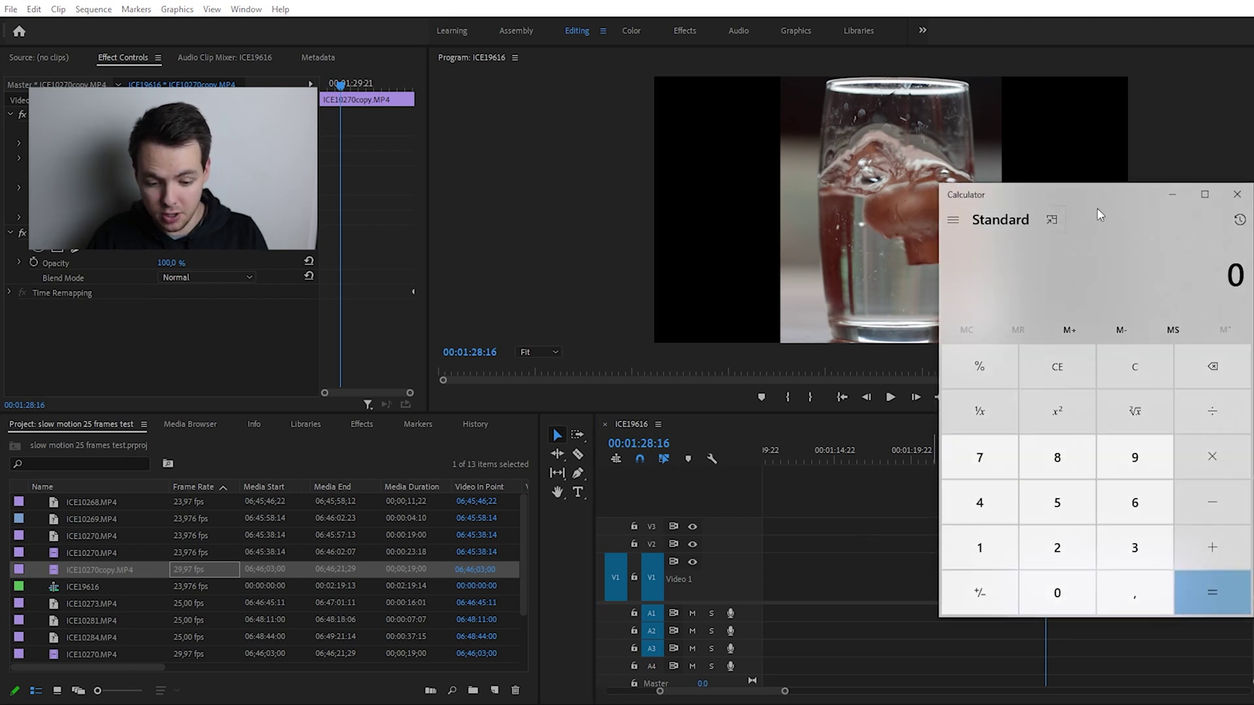
{"action": "left_click_drag", "start_coordinate": [1078, 202], "coordinate": [403, 178]}
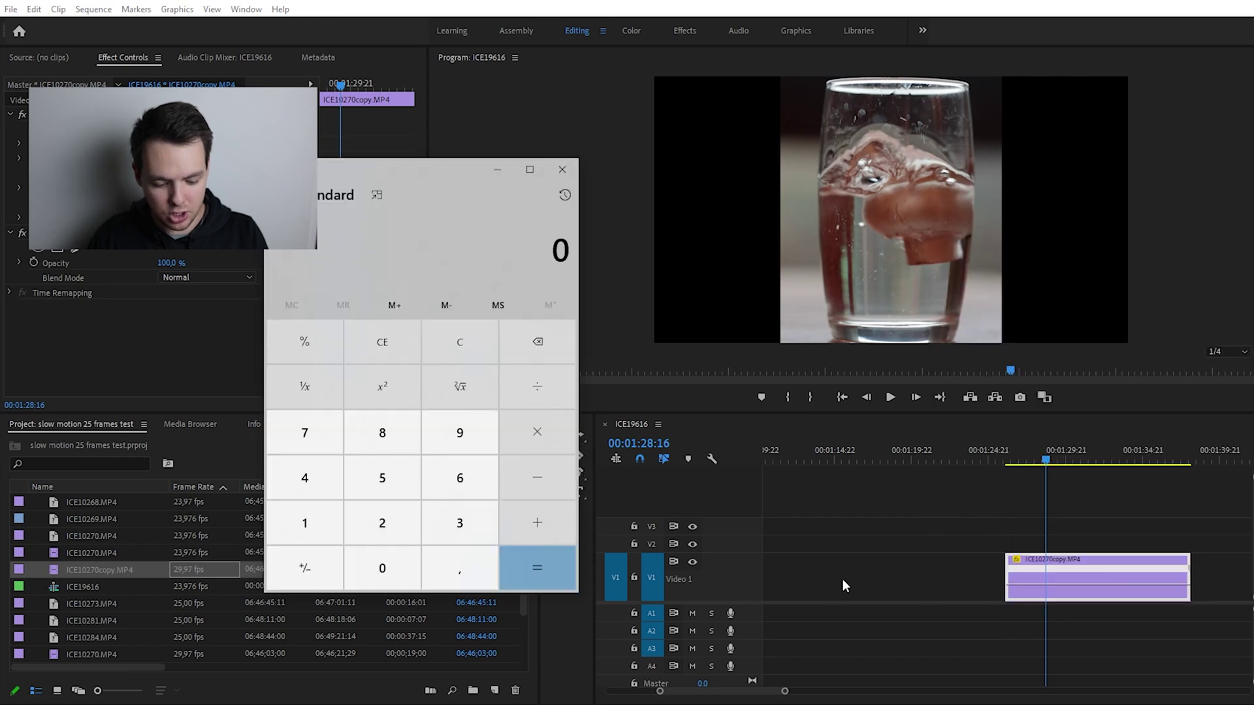
{"action": "left_click", "coordinate": [402, 524]}
{"action": "left_click", "coordinate": [329, 482]}
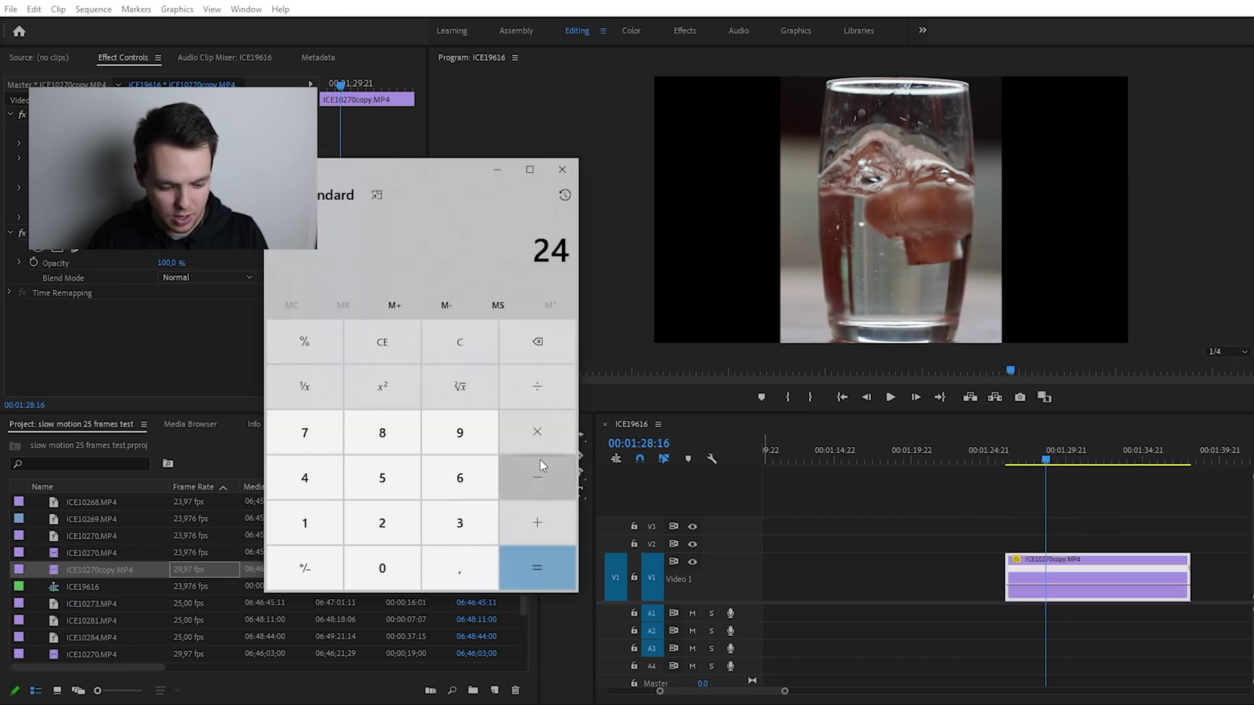
{"action": "left_click", "coordinate": [460, 523]}
{"action": "left_click", "coordinate": [393, 557]}
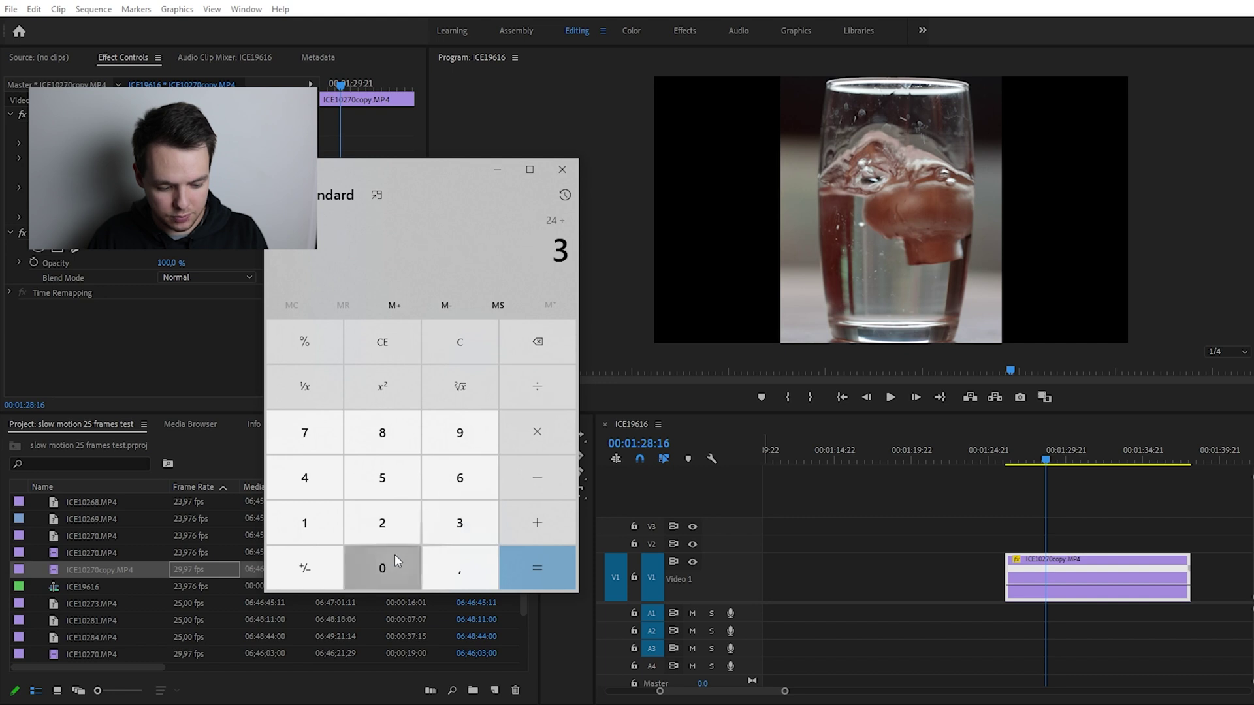
{"action": "left_click", "coordinate": [543, 562]}
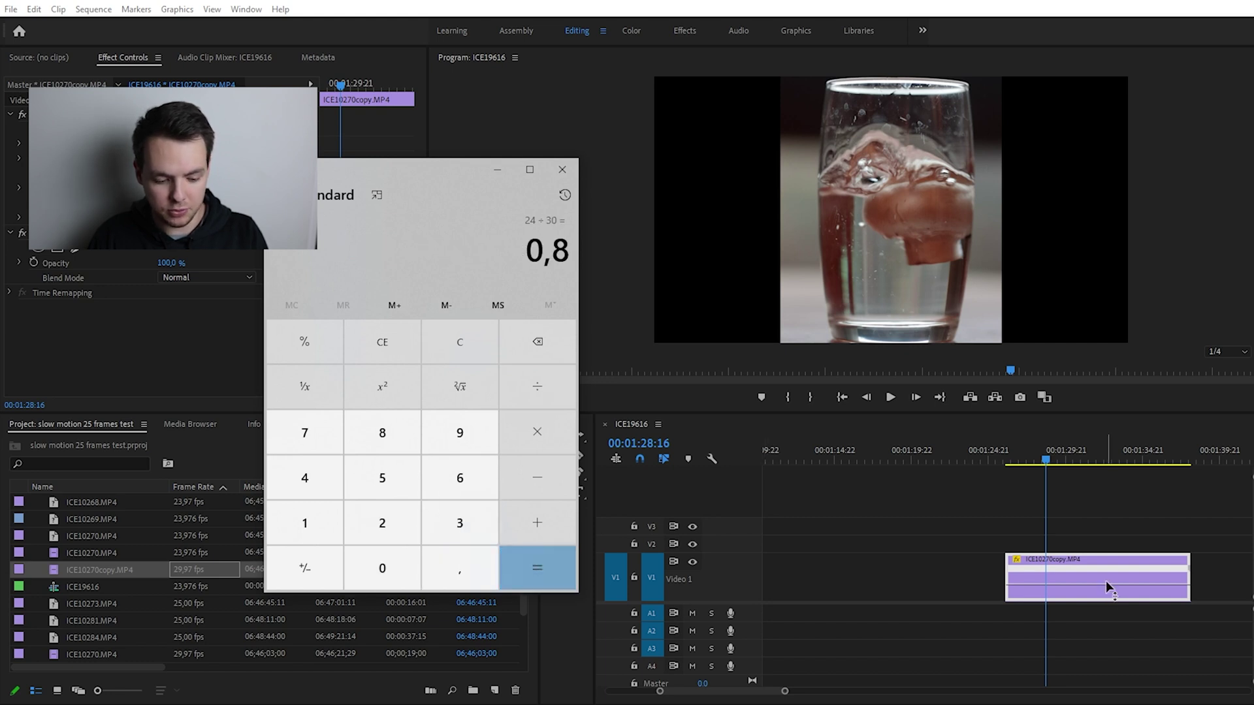
Multiply the result by 100 to get 80, select it, and return to Premiere
{"action": "left_click", "coordinate": [547, 444]}
{"action": "left_click", "coordinate": [323, 526]}
{"action": "left_click", "coordinate": [379, 568]}
{"action": "left_click", "coordinate": [379, 568]}
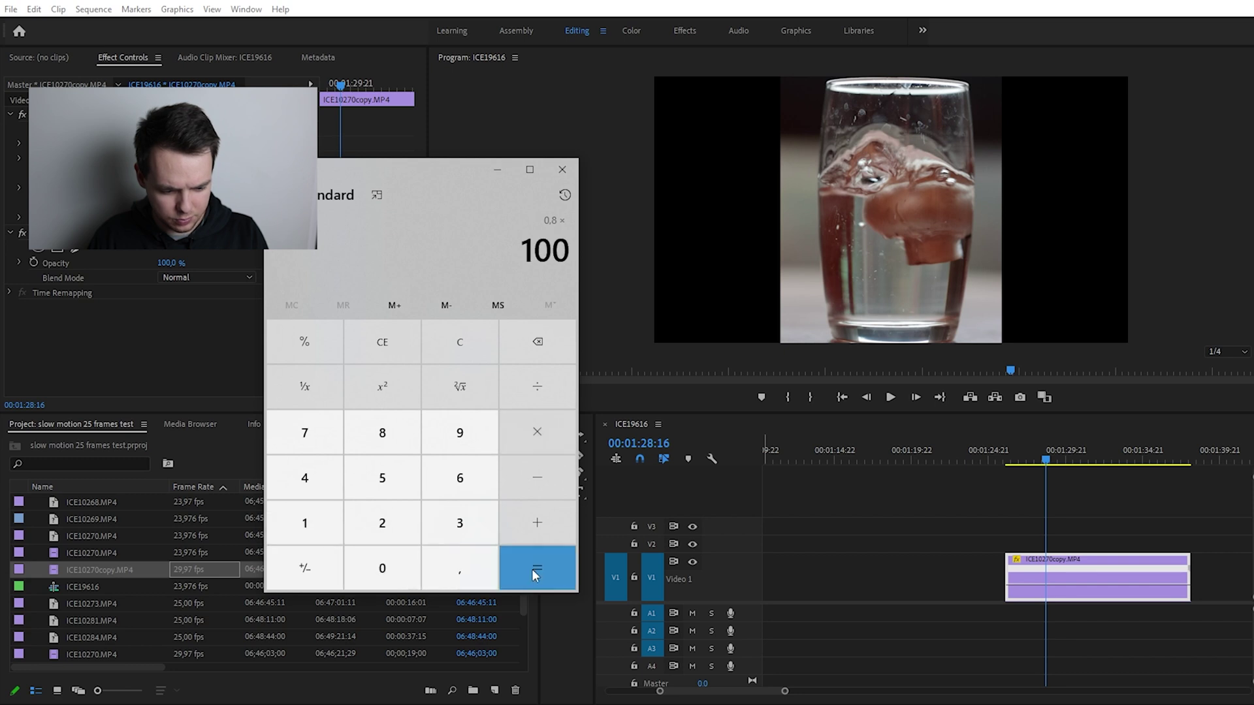
{"action": "left_click", "coordinate": [533, 571]}
{"action": "left_click_drag", "start_coordinate": [536, 245], "coordinate": [571, 251]}
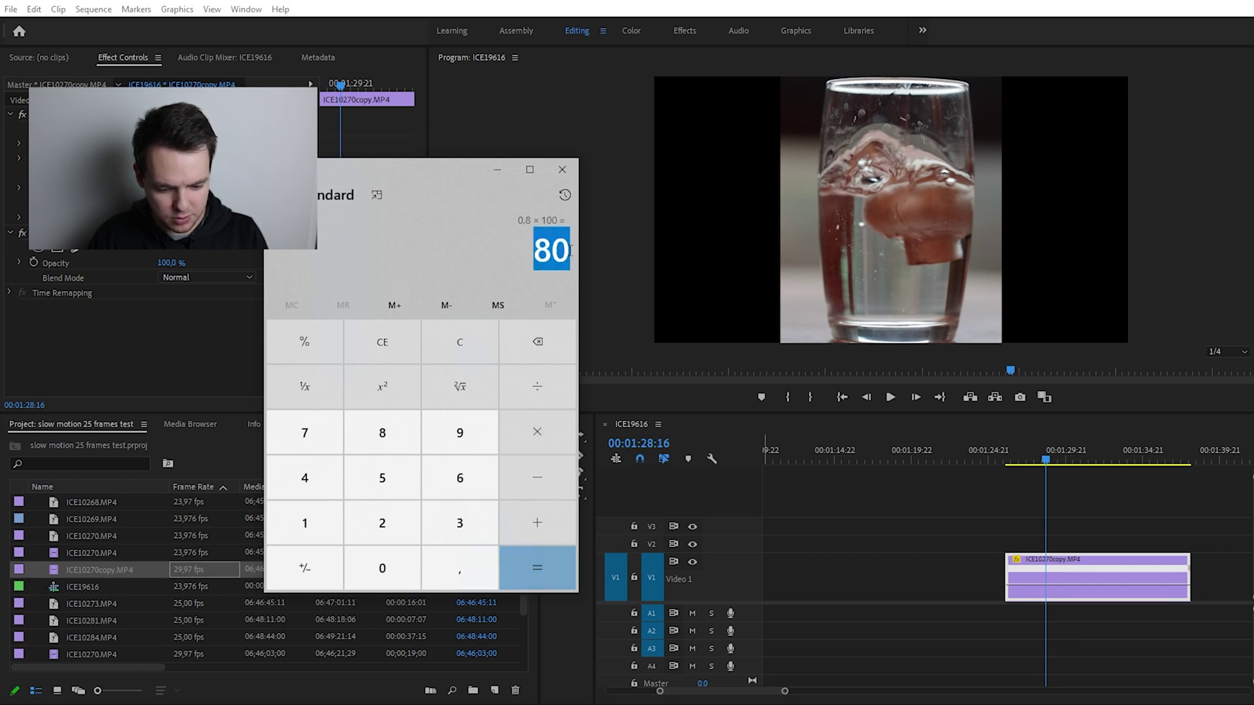
{"action": "left_click", "coordinate": [1086, 582]}
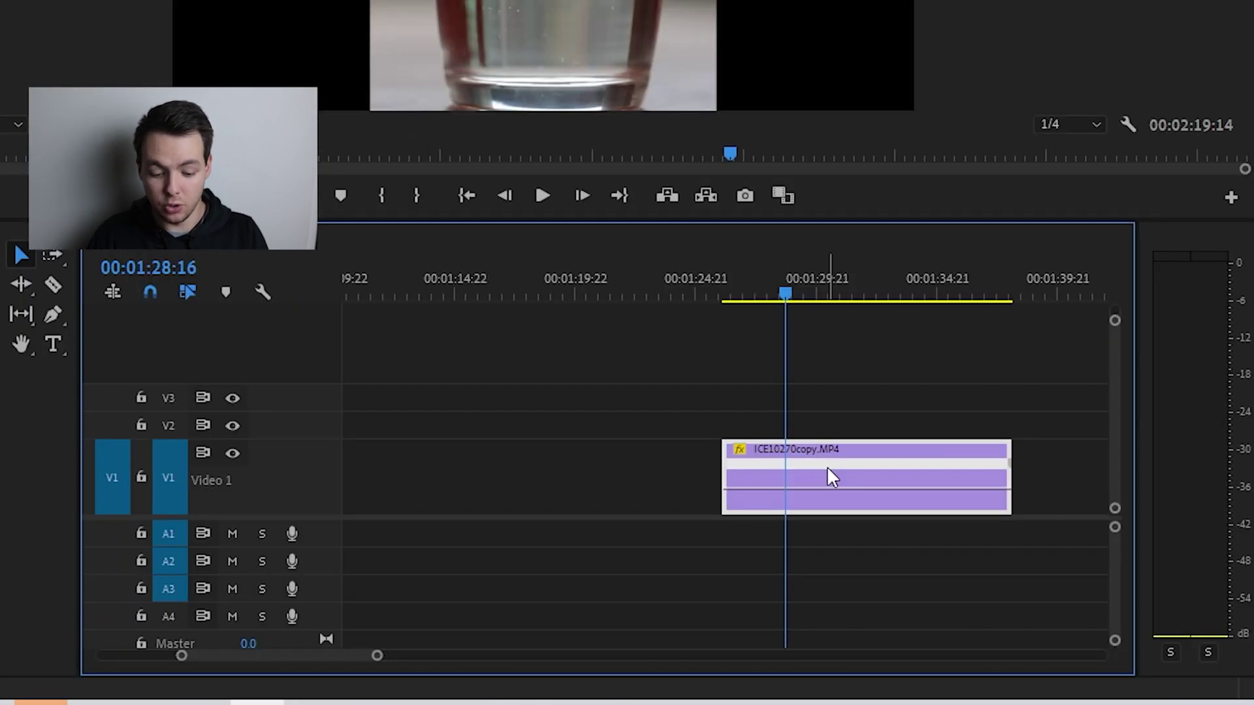
Show ICE10270copy.MP4's Time Remapping > Speed line and drag it down to about 79%
{"action": "right_click", "coordinate": [831, 477]}
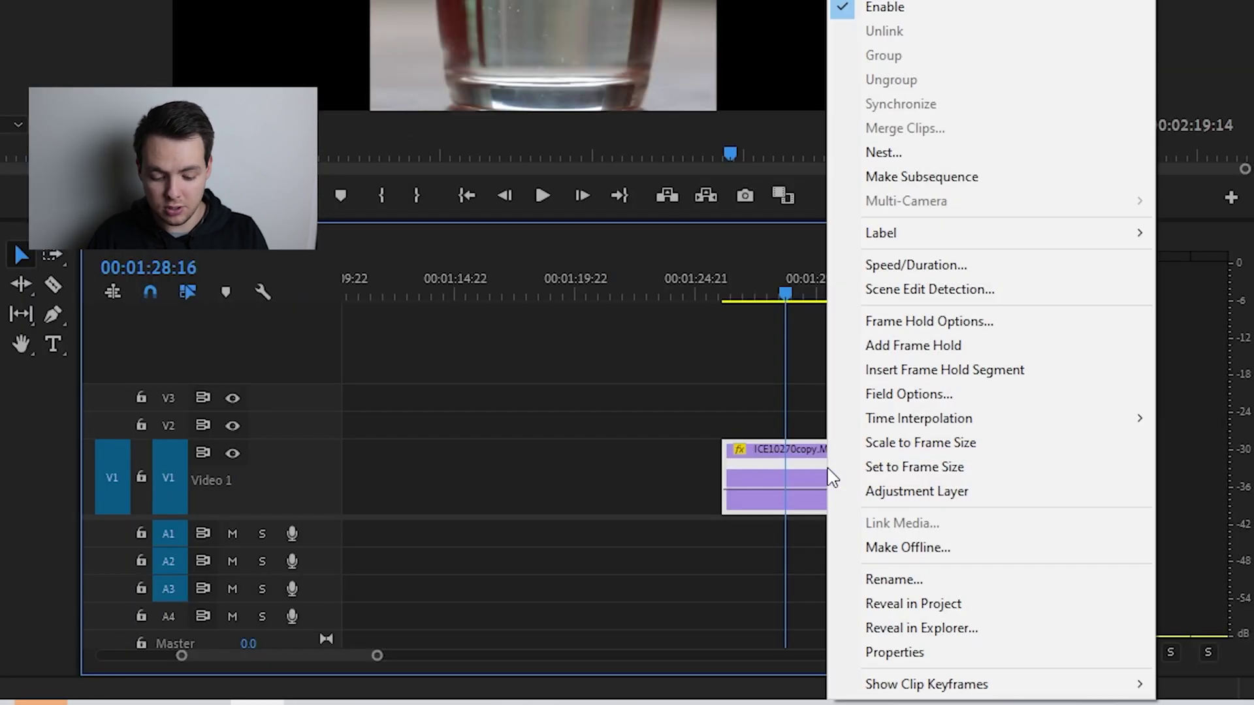
{"action": "mouse_move", "coordinate": [934, 693]}
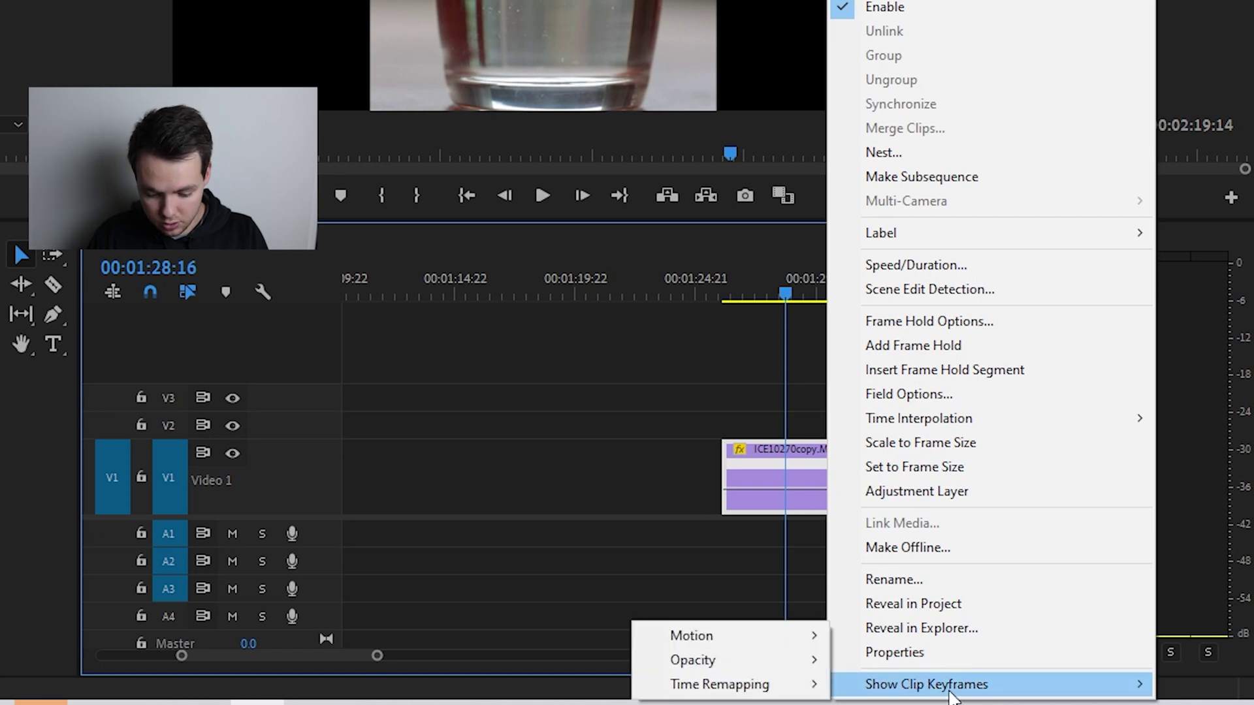
{"action": "mouse_move", "coordinate": [769, 693]}
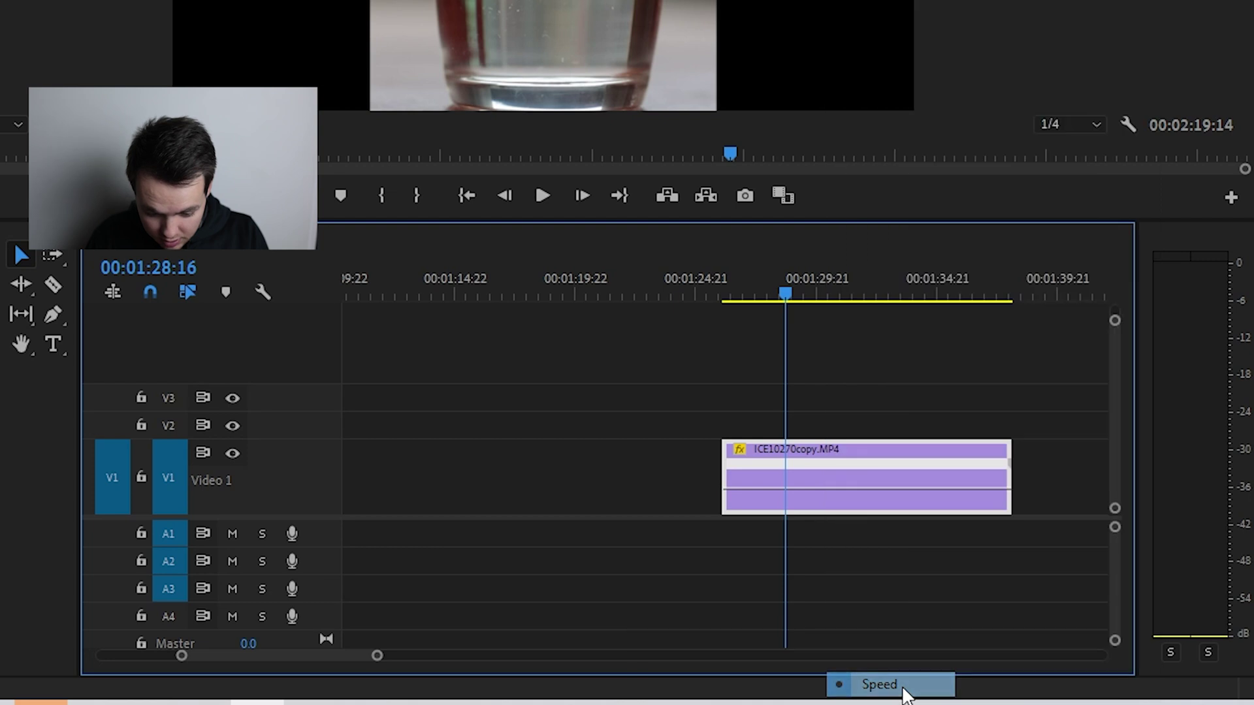
{"action": "left_click", "coordinate": [904, 685]}
{"action": "left_click_drag", "start_coordinate": [772, 490], "coordinate": [772, 492]}
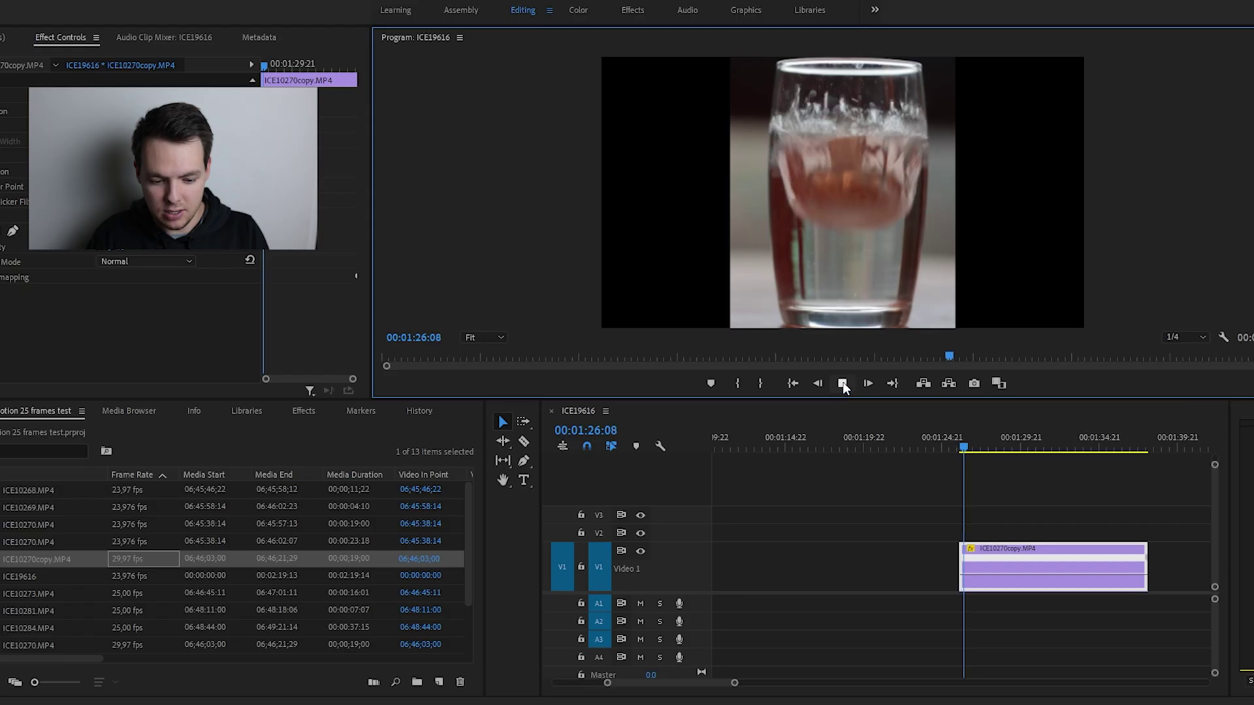
{"action": "left_click", "coordinate": [542, 196]}
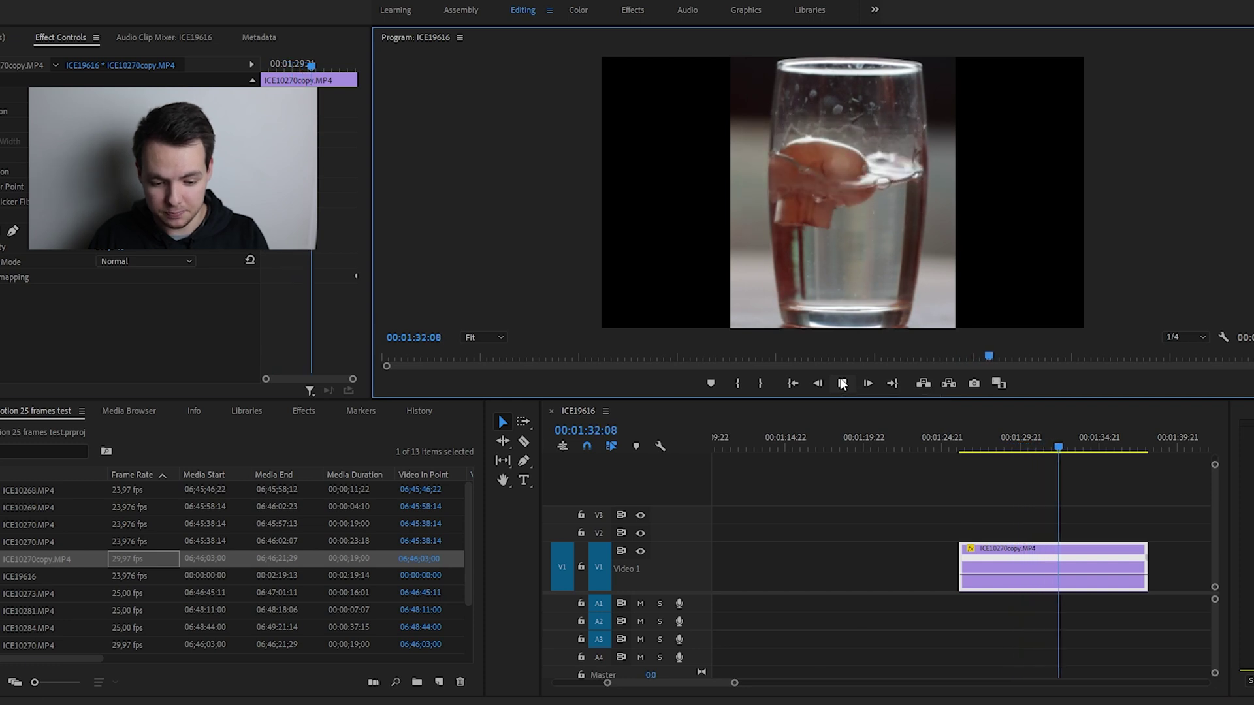
{"action": "left_click", "coordinate": [843, 383]}
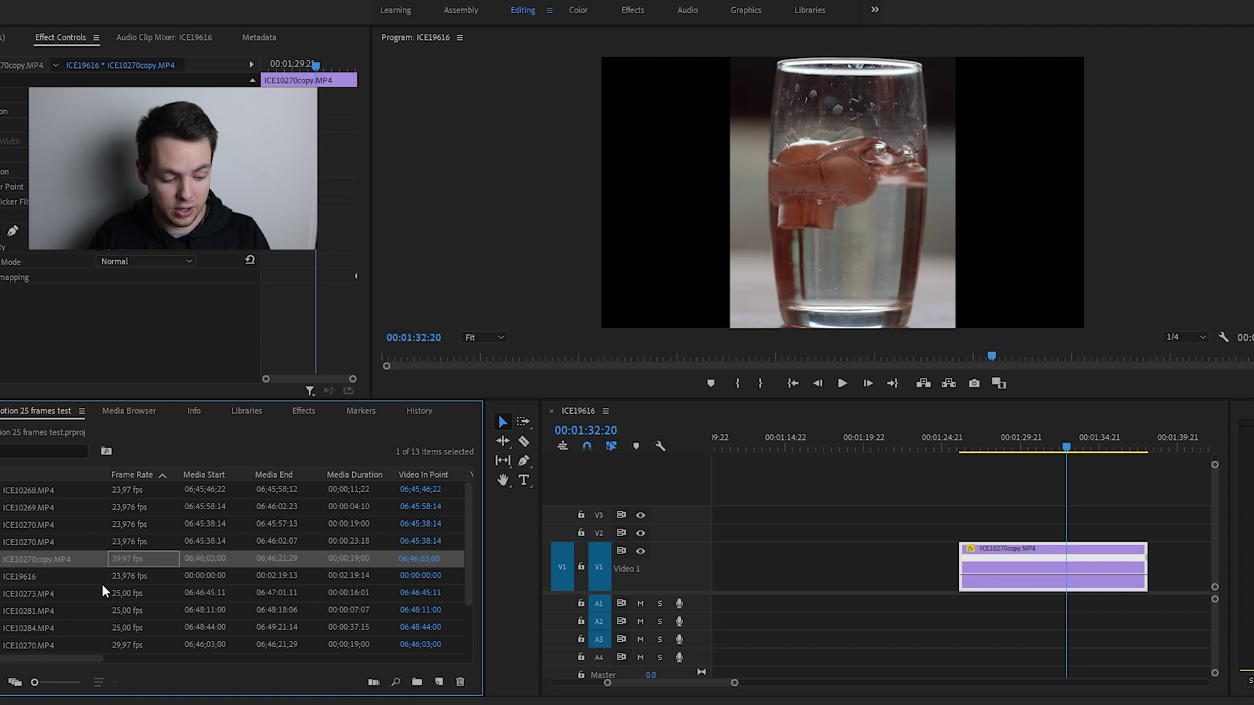
Interpret the ICE10270copy.MP4 footage with an assumed frame rate of 23.976 fps
{"action": "right_click", "coordinate": [96, 559]}
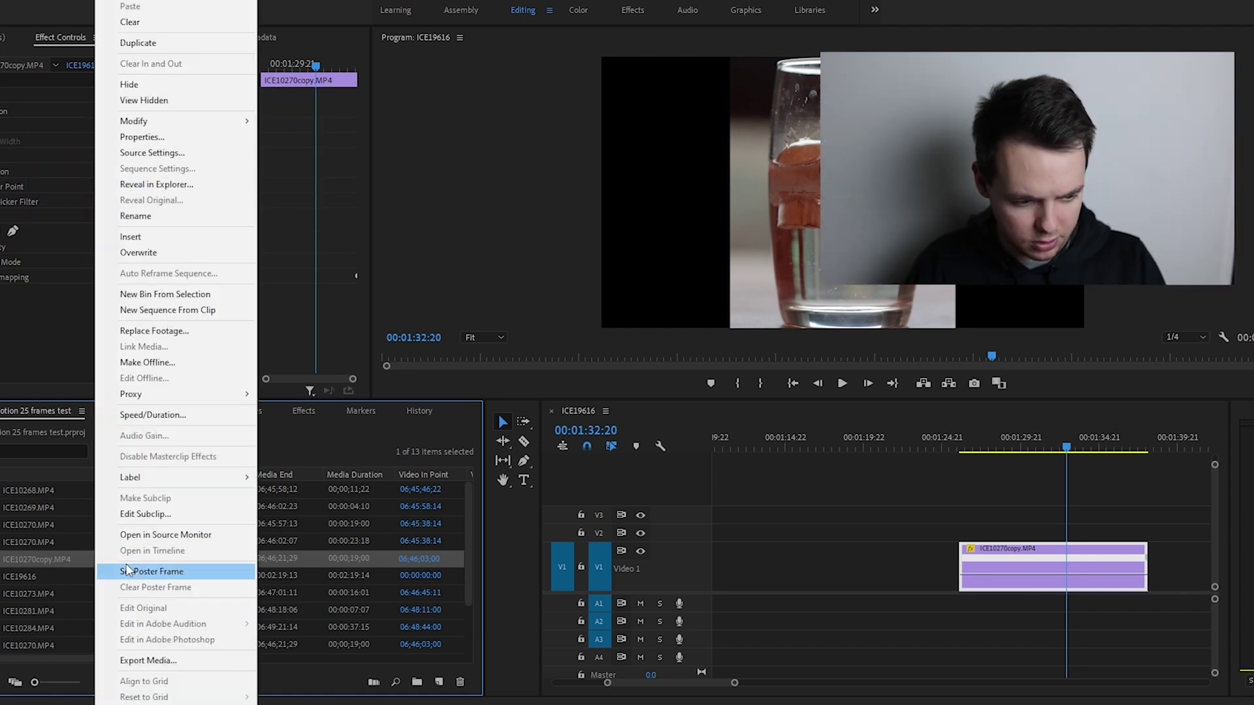
{"action": "mouse_move", "coordinate": [242, 121]}
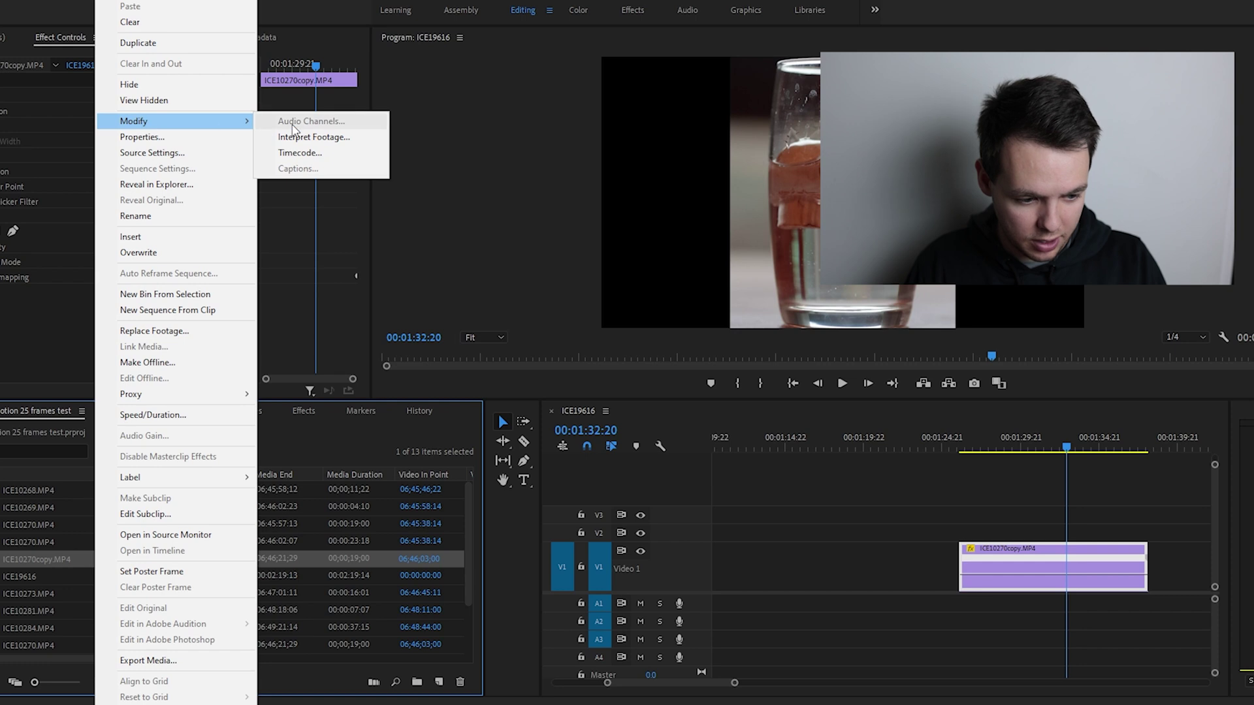
{"action": "left_click", "coordinate": [349, 140]}
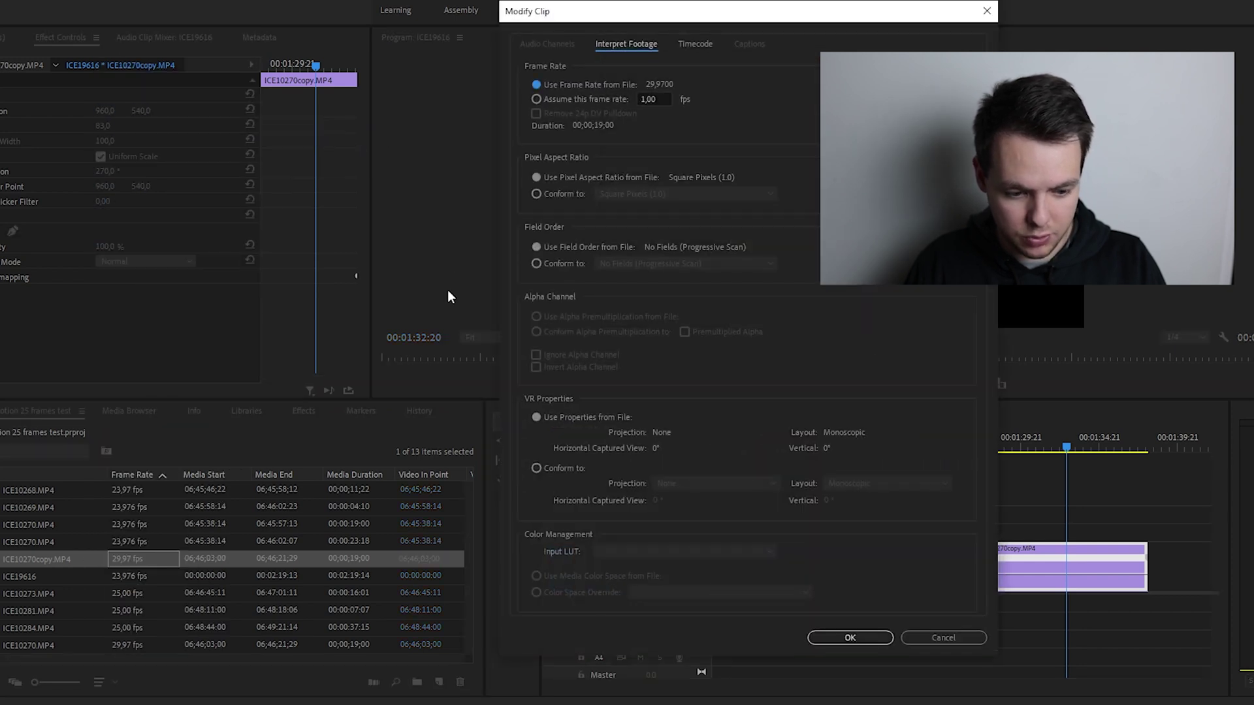
{"action": "left_click", "coordinate": [536, 98]}
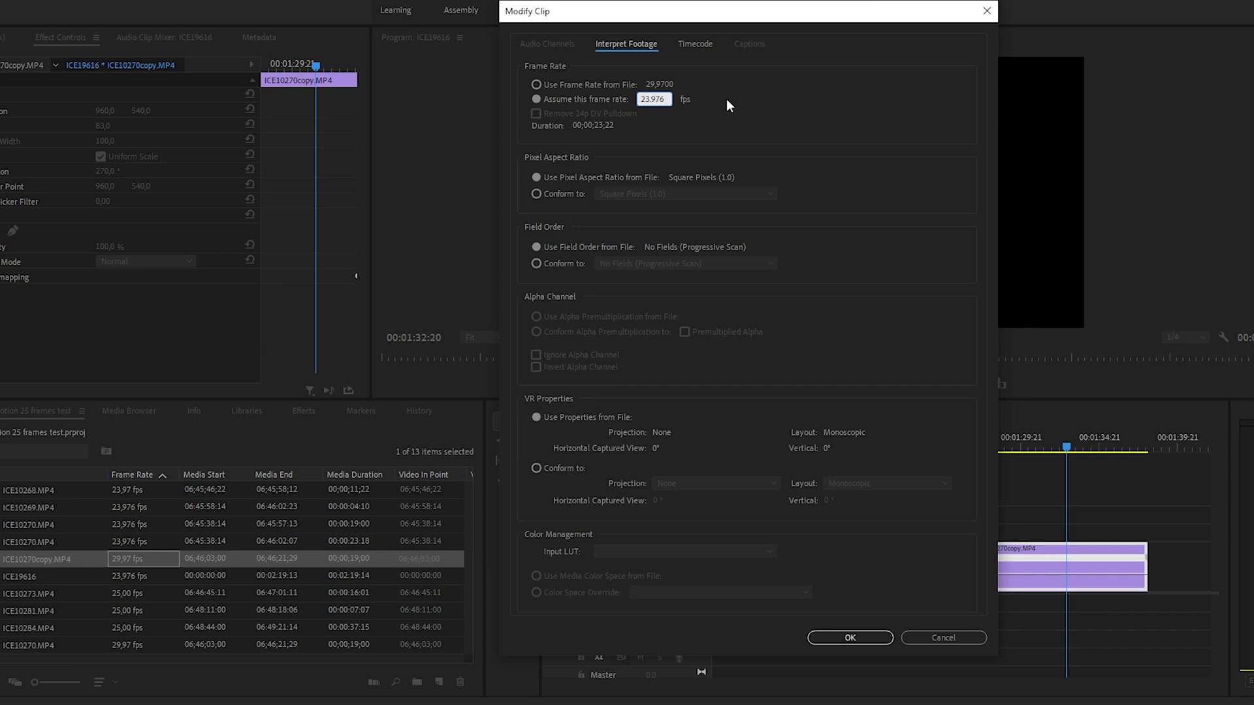
{"action": "left_click", "coordinate": [848, 638]}
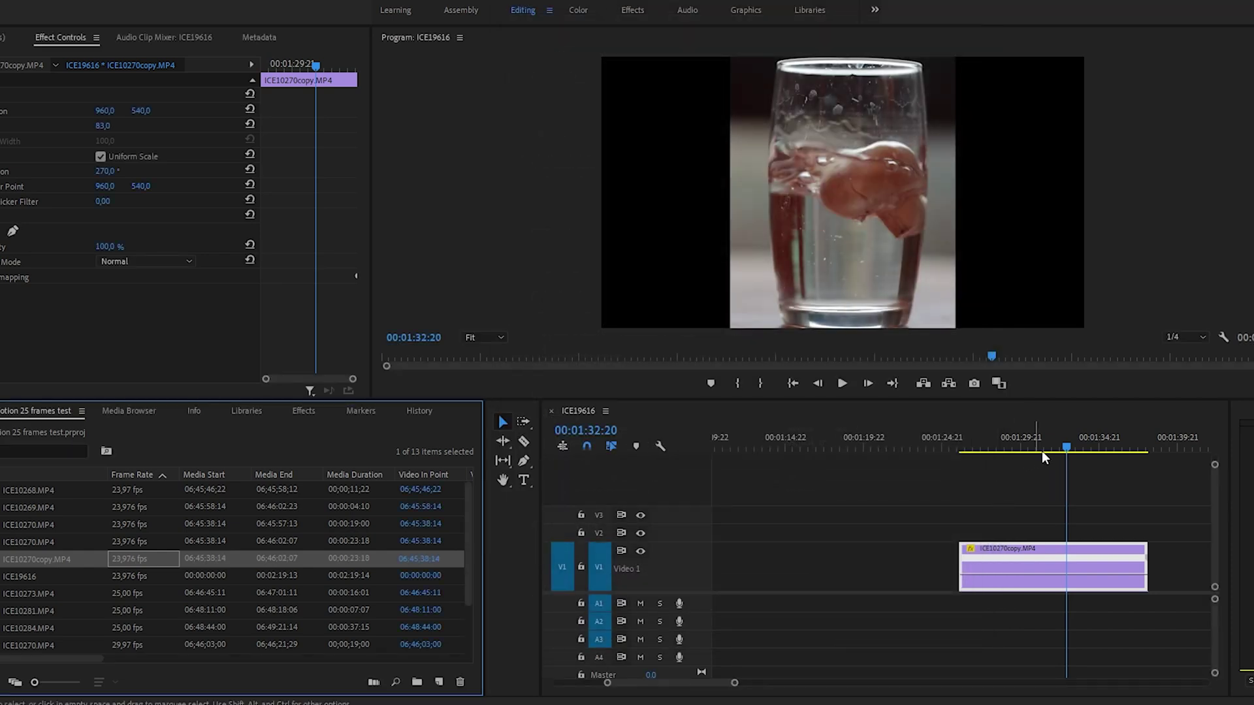
Move the playhead to 00:01:30:00 and drop ICE10270copy.MP4 onto Video 2 above the original
{"action": "left_click_drag", "start_coordinate": [1067, 448], "coordinate": [1023, 449]}
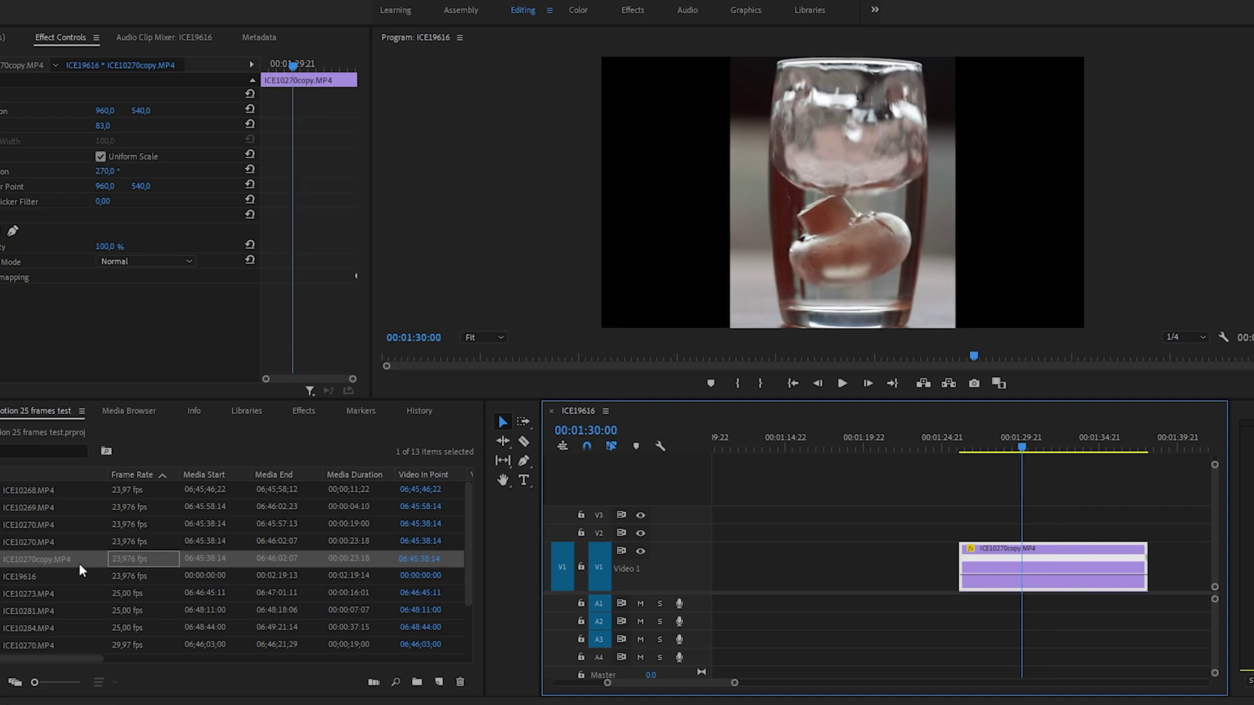
{"action": "left_click_drag", "start_coordinate": [83, 564], "coordinate": [733, 542]}
{"action": "left_click_drag", "start_coordinate": [1023, 448], "coordinate": [729, 488]}
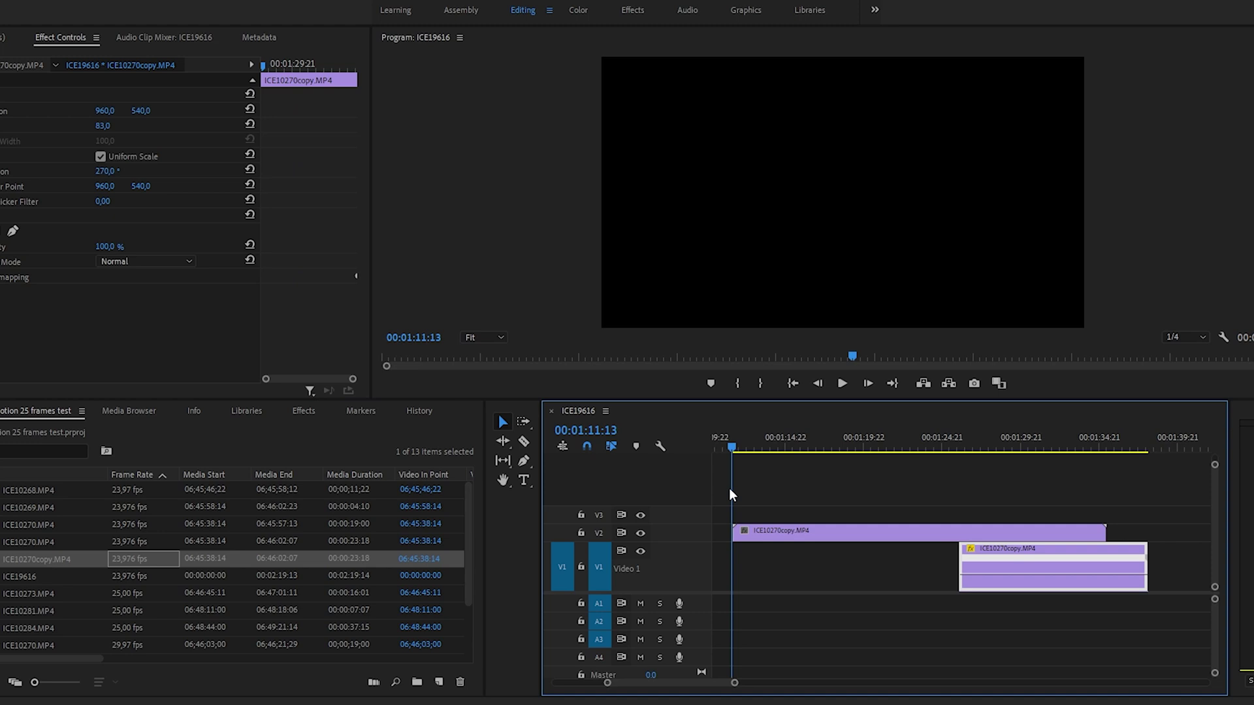
Play back the conformed clip, zoom the timeline out, and select ICE10270.MP4 in the project
{"action": "left_click", "coordinate": [841, 383]}
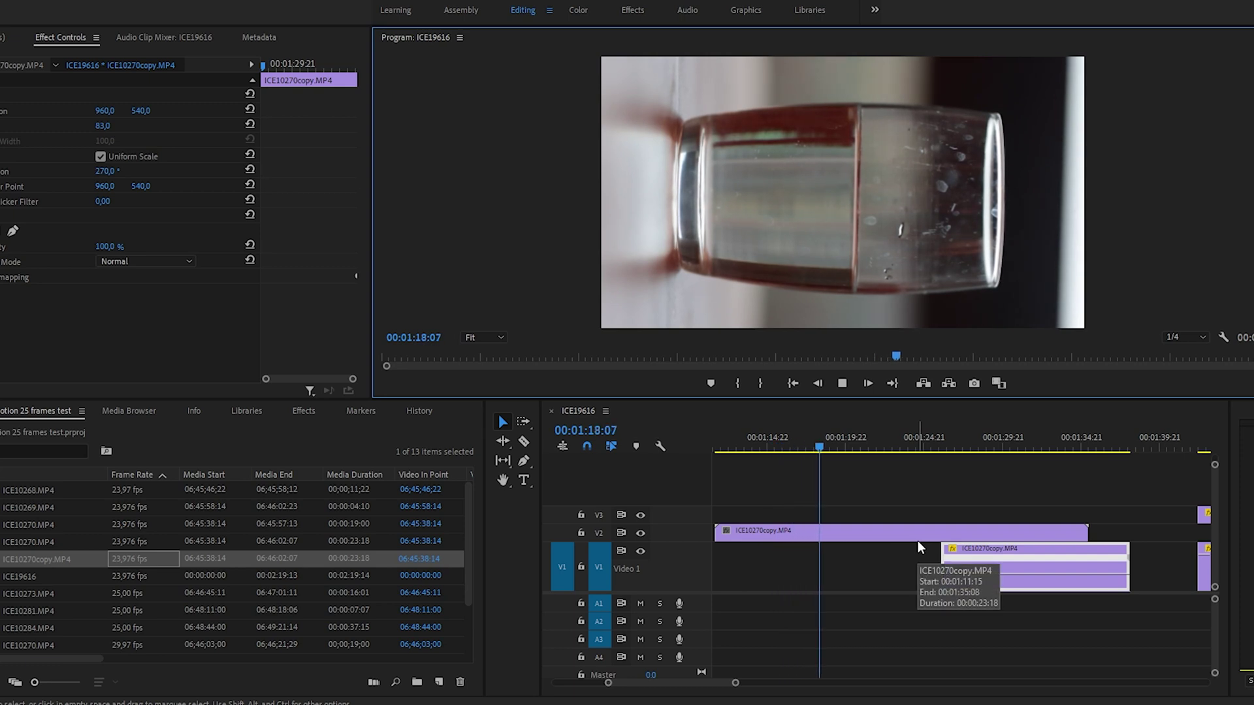
{"action": "key", "text": "space"}
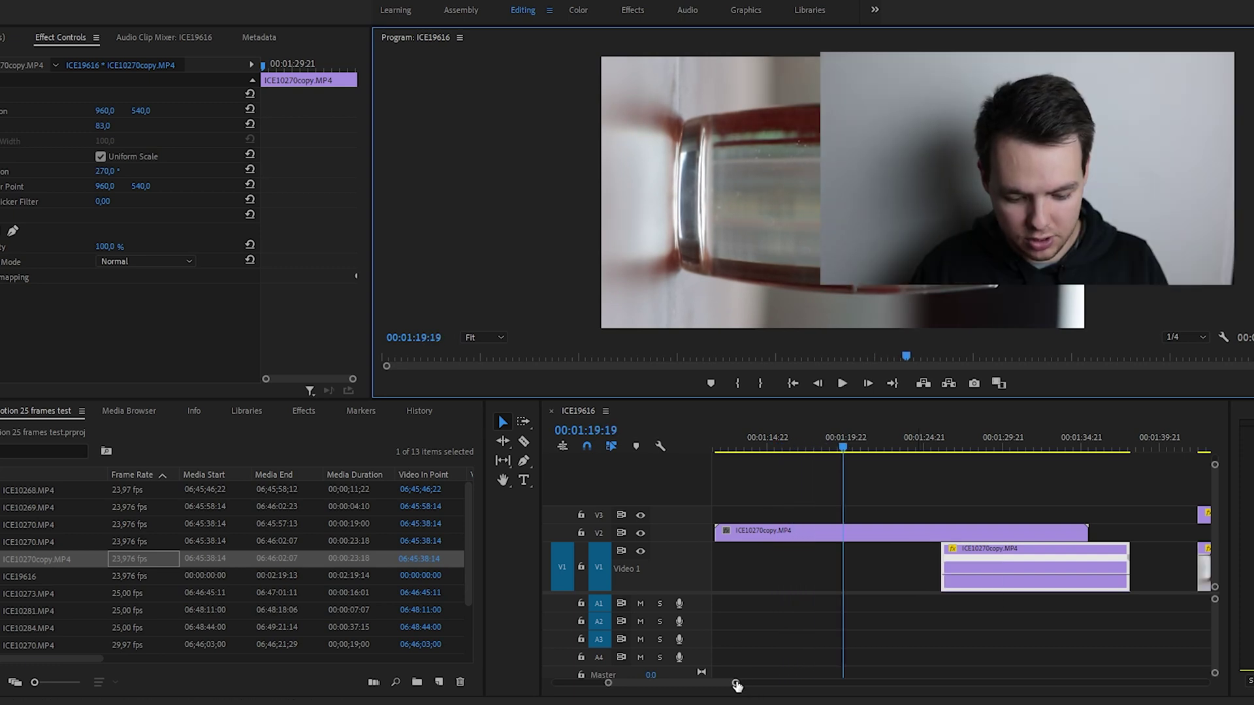
{"action": "left_click_drag", "start_coordinate": [736, 685], "coordinate": [792, 683]}
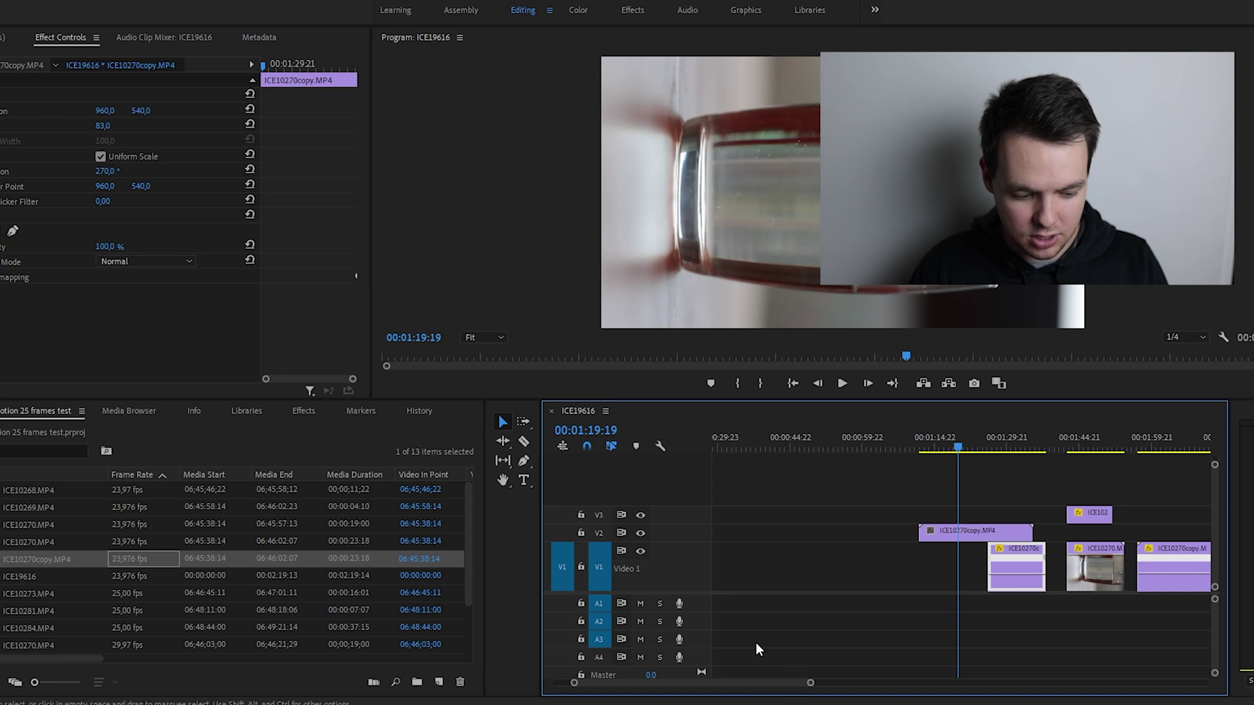
{"action": "scroll", "coordinate": [190, 590], "scroll_direction": "down", "scroll_amount": 2}
{"action": "left_click", "coordinate": [174, 593]}
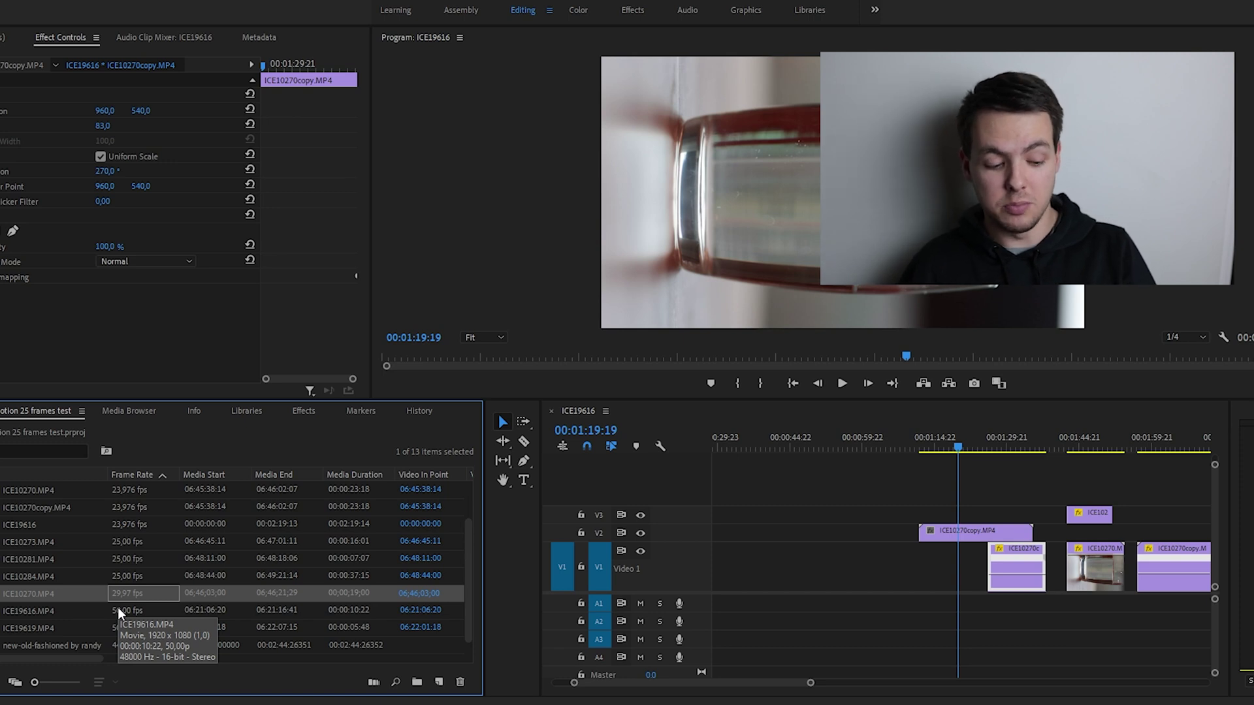
Interpret ICE10270.MP4 footage with an assumed frame rate of 23.976 fps
{"action": "right_click", "coordinate": [153, 594]}
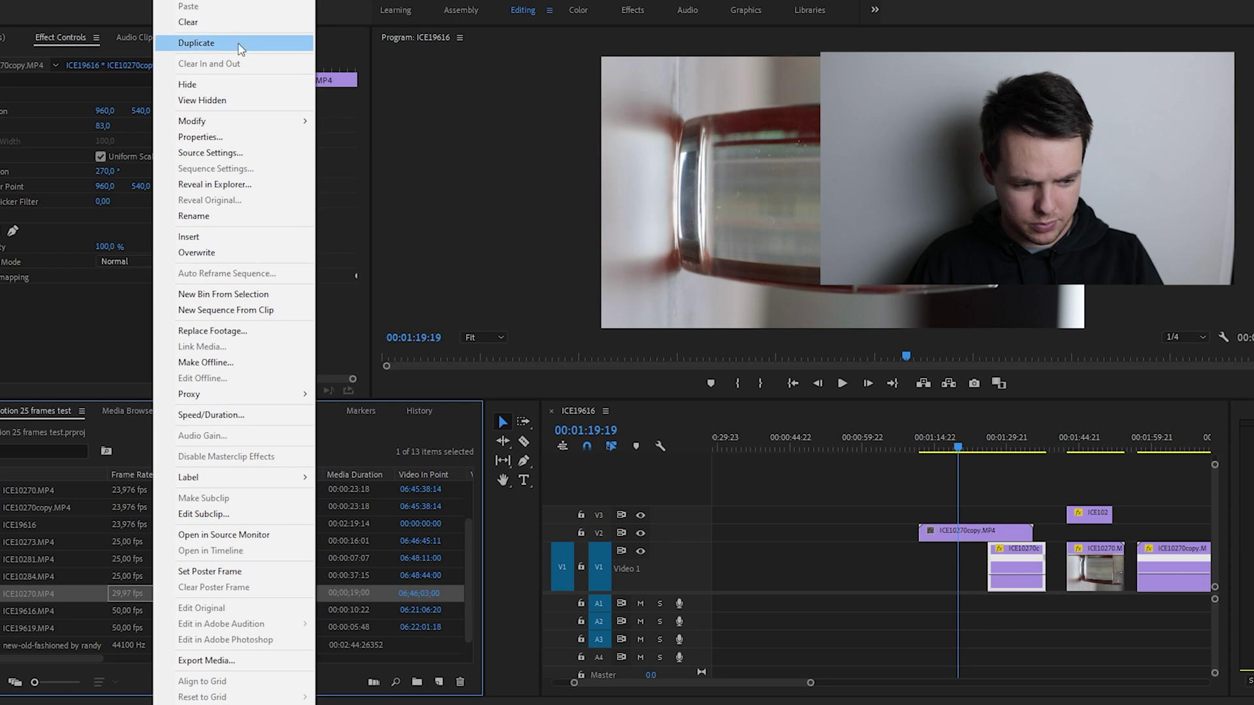
{"action": "mouse_move", "coordinate": [239, 125]}
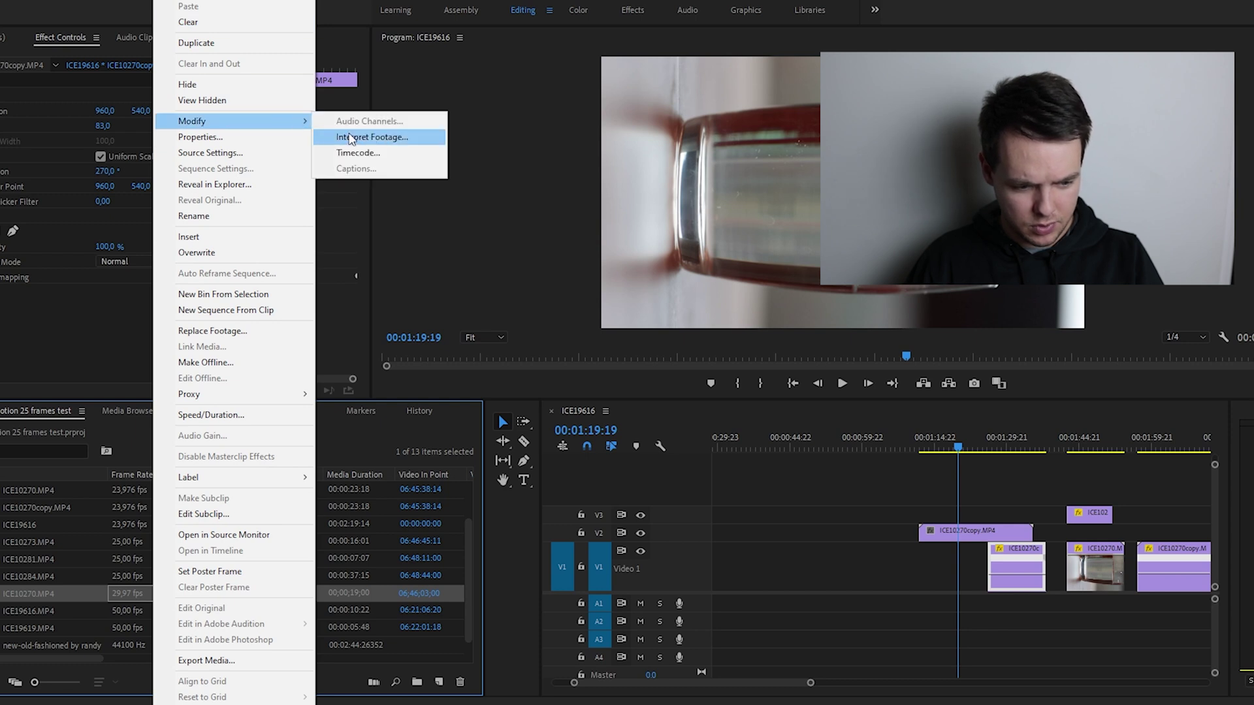
{"action": "left_click", "coordinate": [369, 138]}
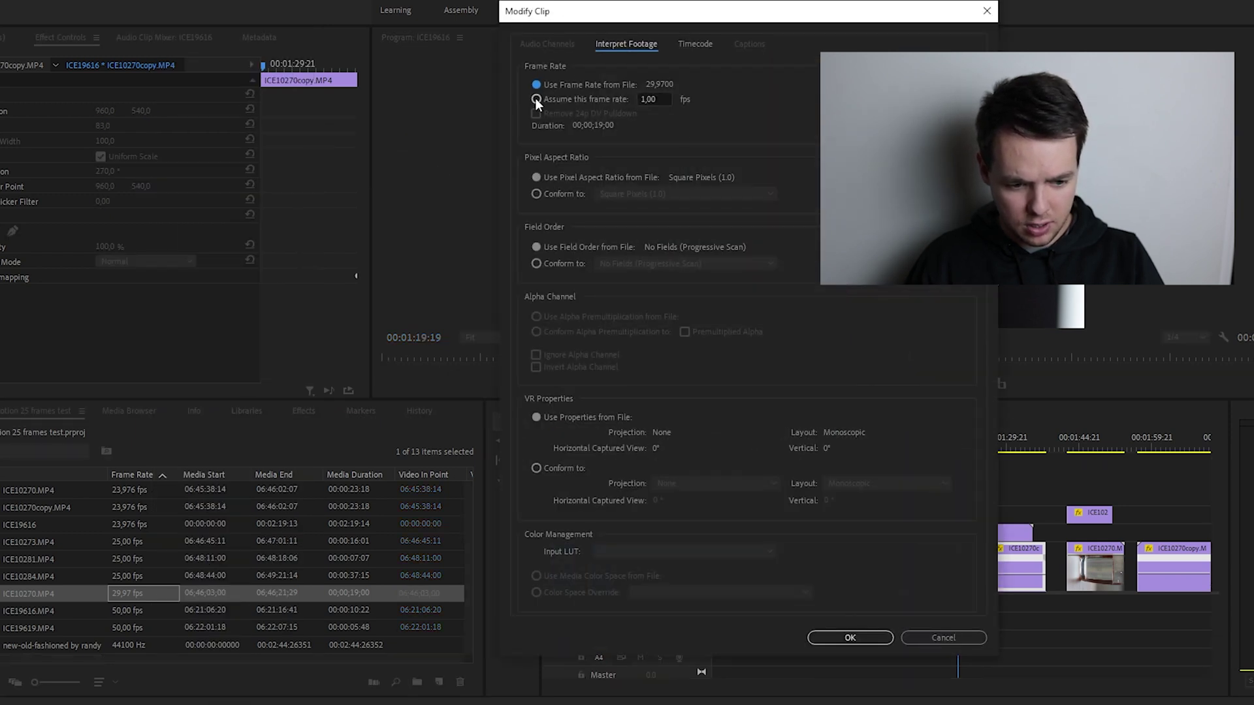
{"action": "left_click", "coordinate": [537, 99]}
{"action": "type", "text": "2"}
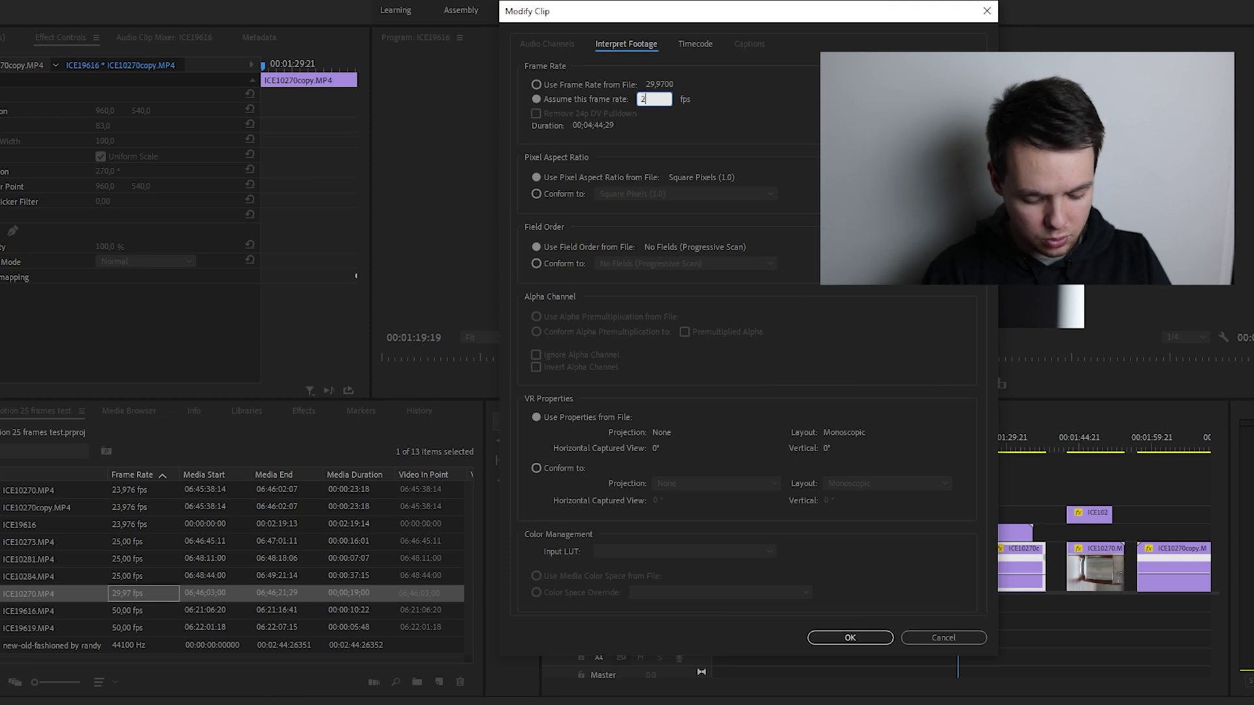
{"action": "type", "text": "3.976"}
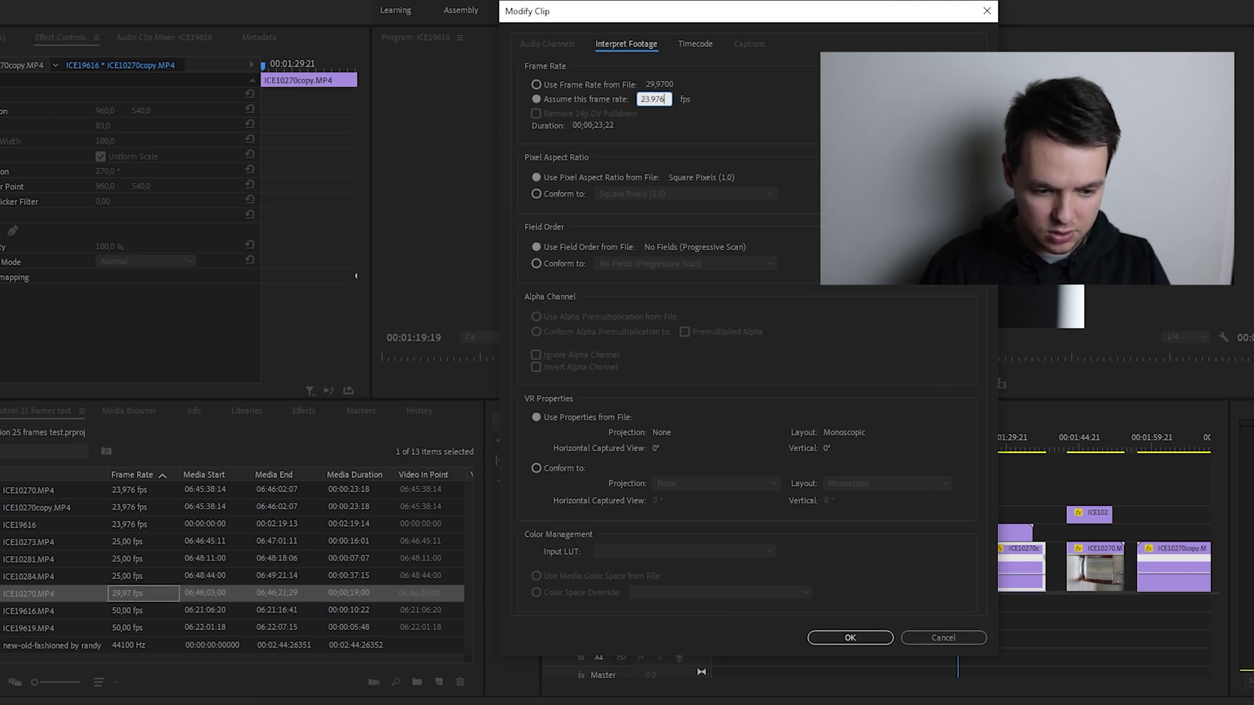
{"action": "key", "text": "Return"}
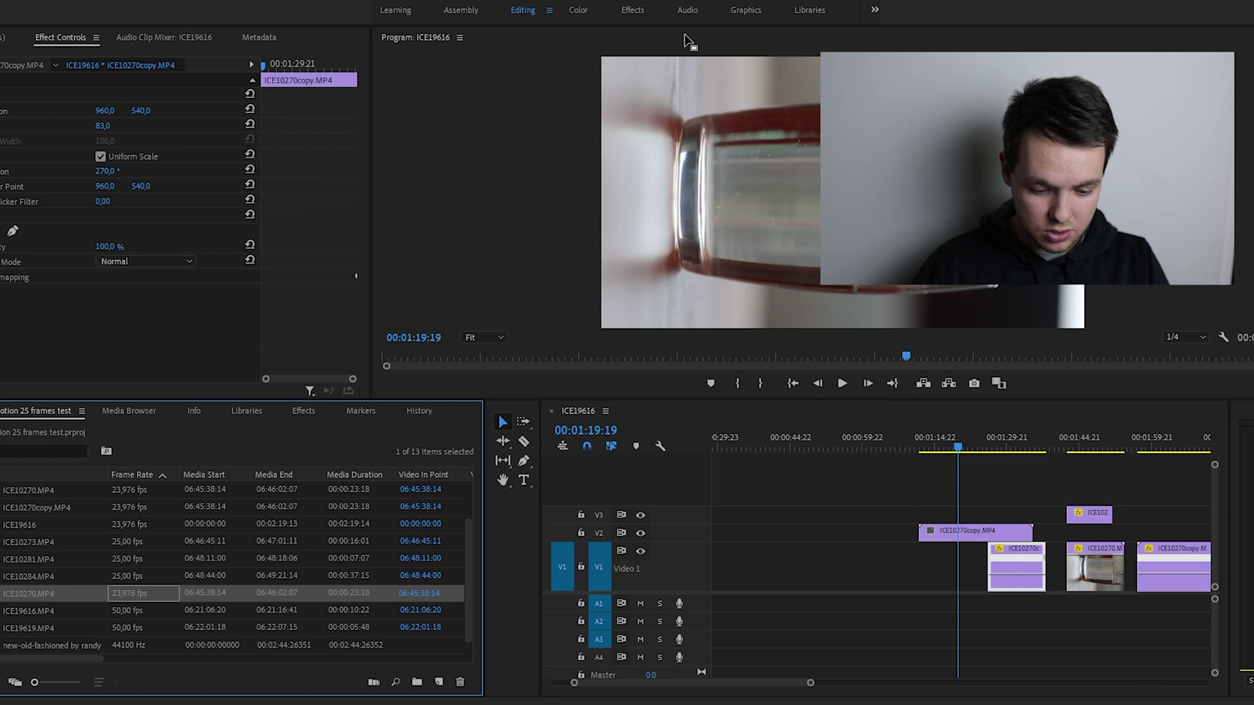
Place ICE10270.MP4 on Video 3, select it, and make the Video 3 track taller
{"action": "left_click_drag", "start_coordinate": [65, 600], "coordinate": [778, 514]}
{"action": "left_click_drag", "start_coordinate": [959, 444], "coordinate": [809, 452]}
{"action": "left_click", "coordinate": [815, 514]}
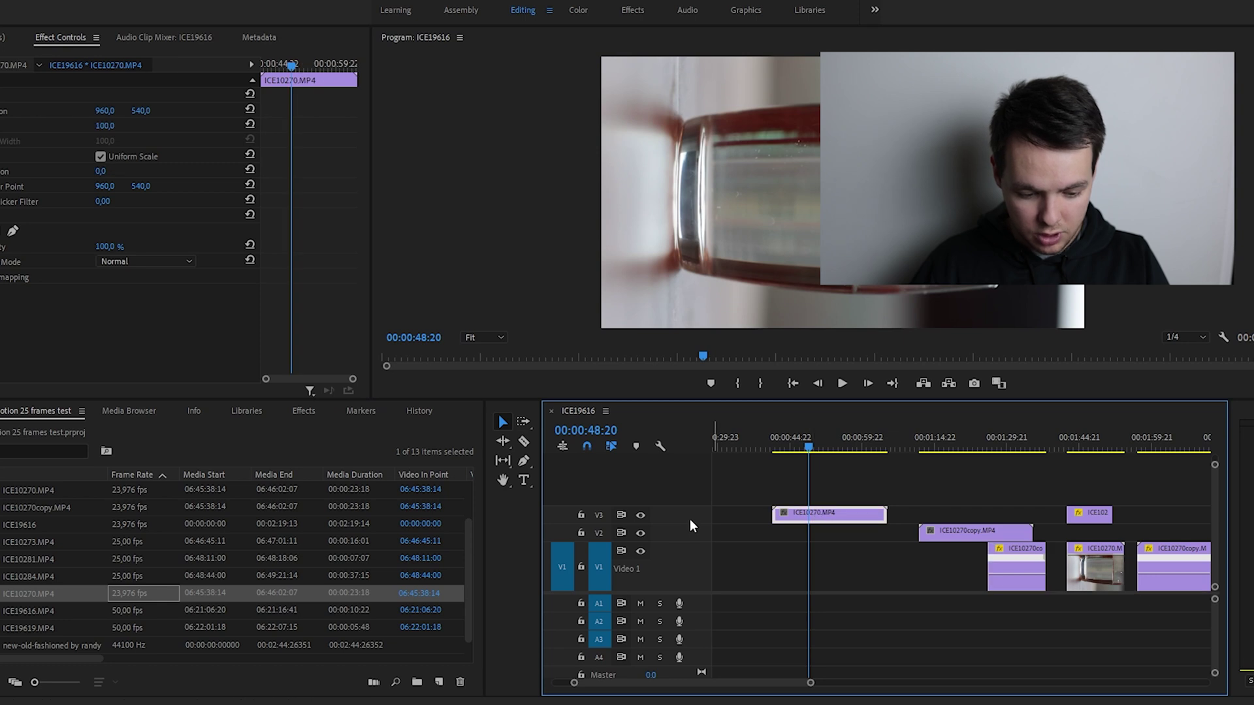
{"action": "left_click_drag", "start_coordinate": [708, 563], "coordinate": [822, 516]}
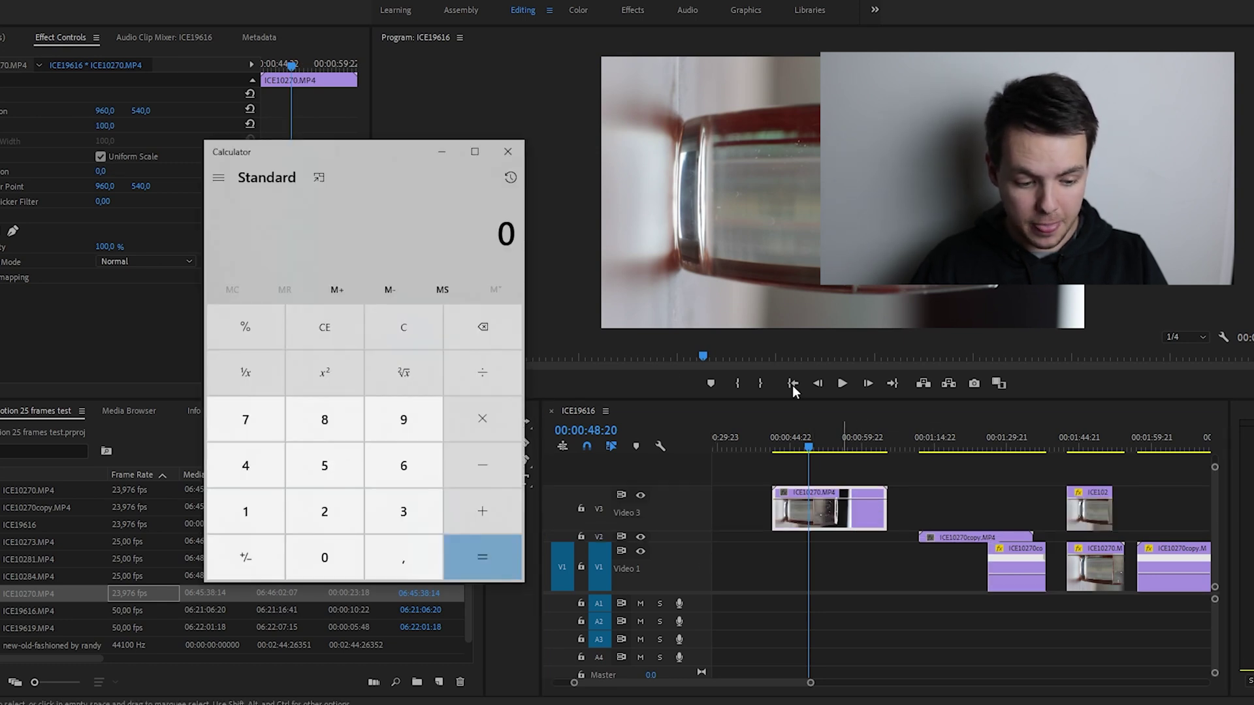
Enter 30 ÷ 24 = 1,25 in Calculator, then × 100 = 125
{"action": "left_click", "coordinate": [410, 513]}
{"action": "left_click", "coordinate": [332, 559]}
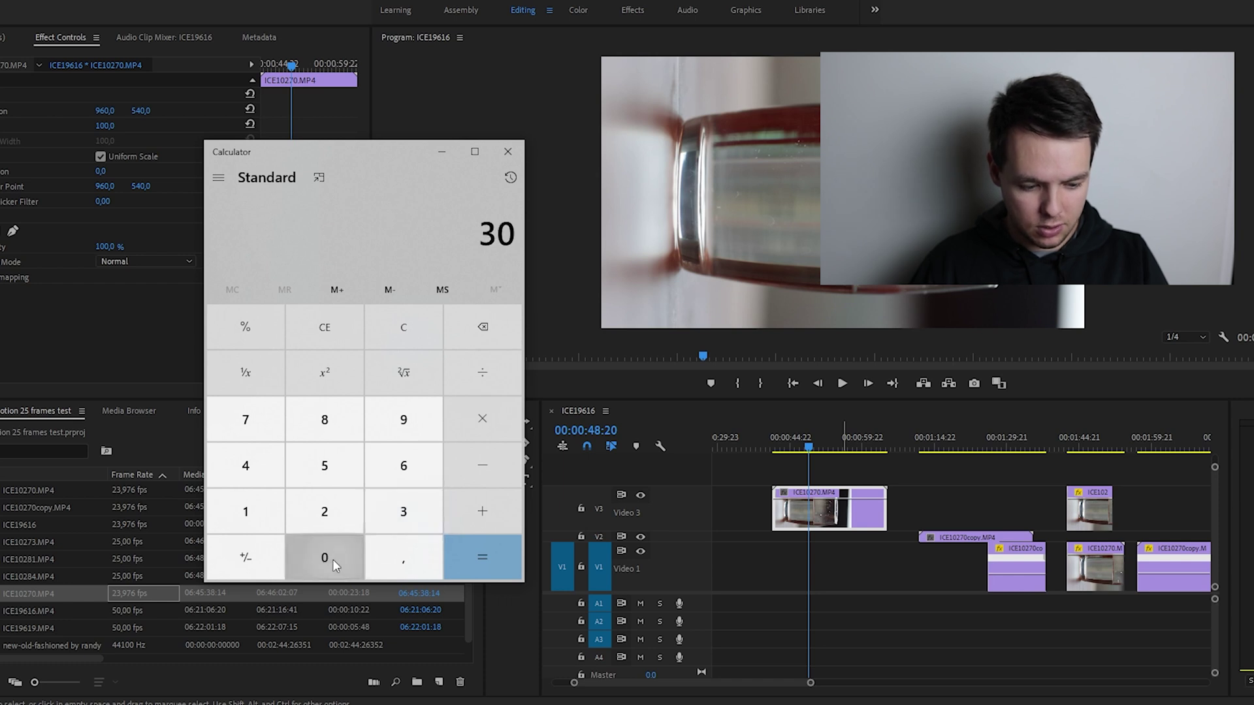
{"action": "left_click", "coordinate": [494, 374]}
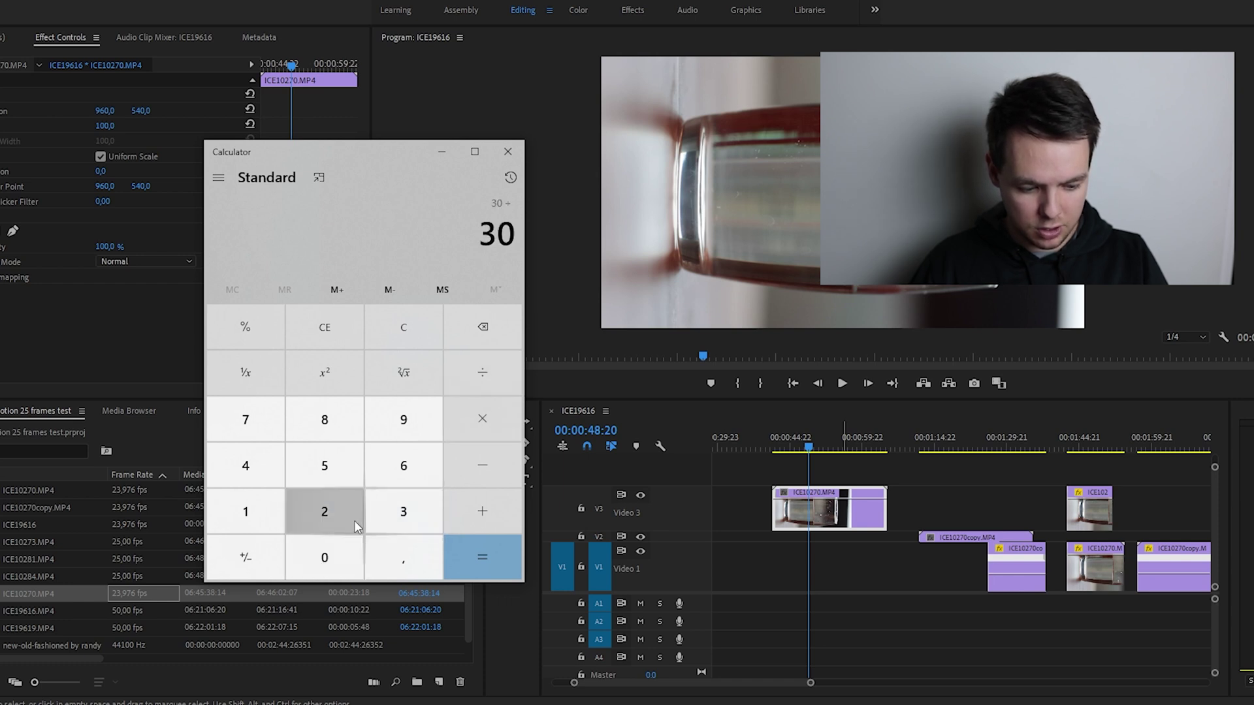
{"action": "left_click", "coordinate": [353, 519]}
{"action": "left_click", "coordinate": [265, 472]}
{"action": "left_click", "coordinate": [484, 554]}
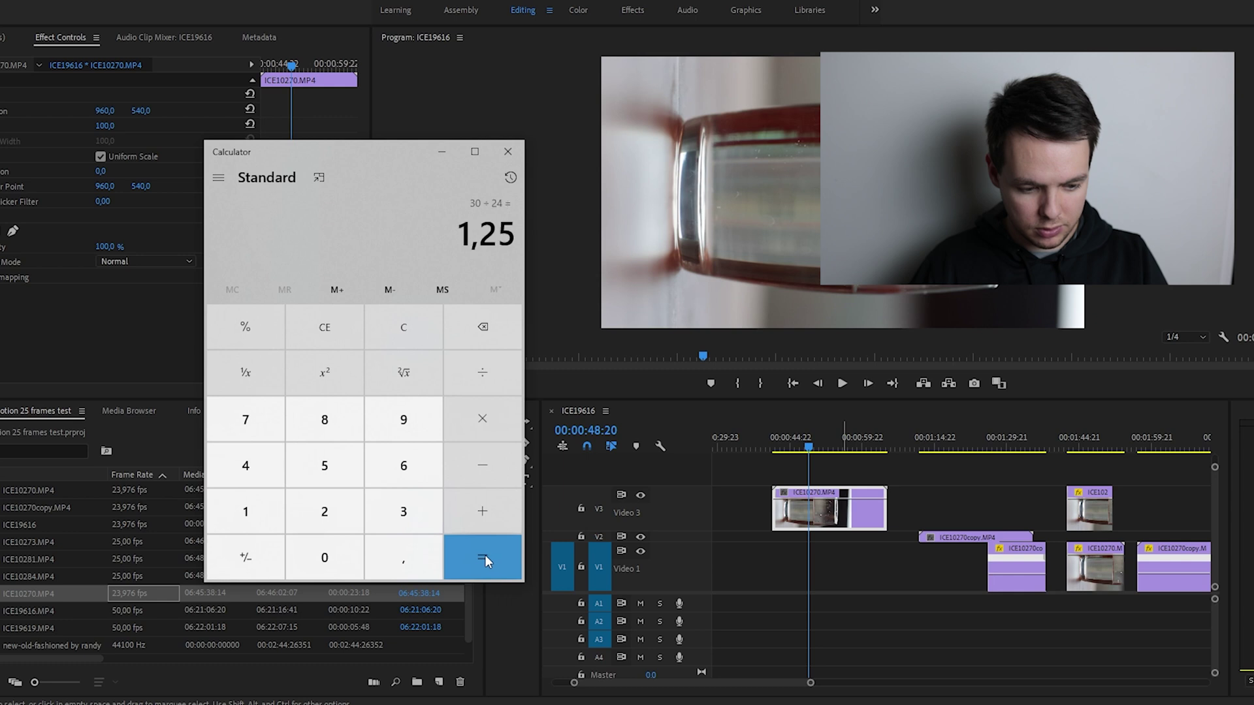
{"action": "left_click", "coordinate": [491, 425]}
{"action": "left_click", "coordinate": [252, 506]}
{"action": "left_click", "coordinate": [332, 558]}
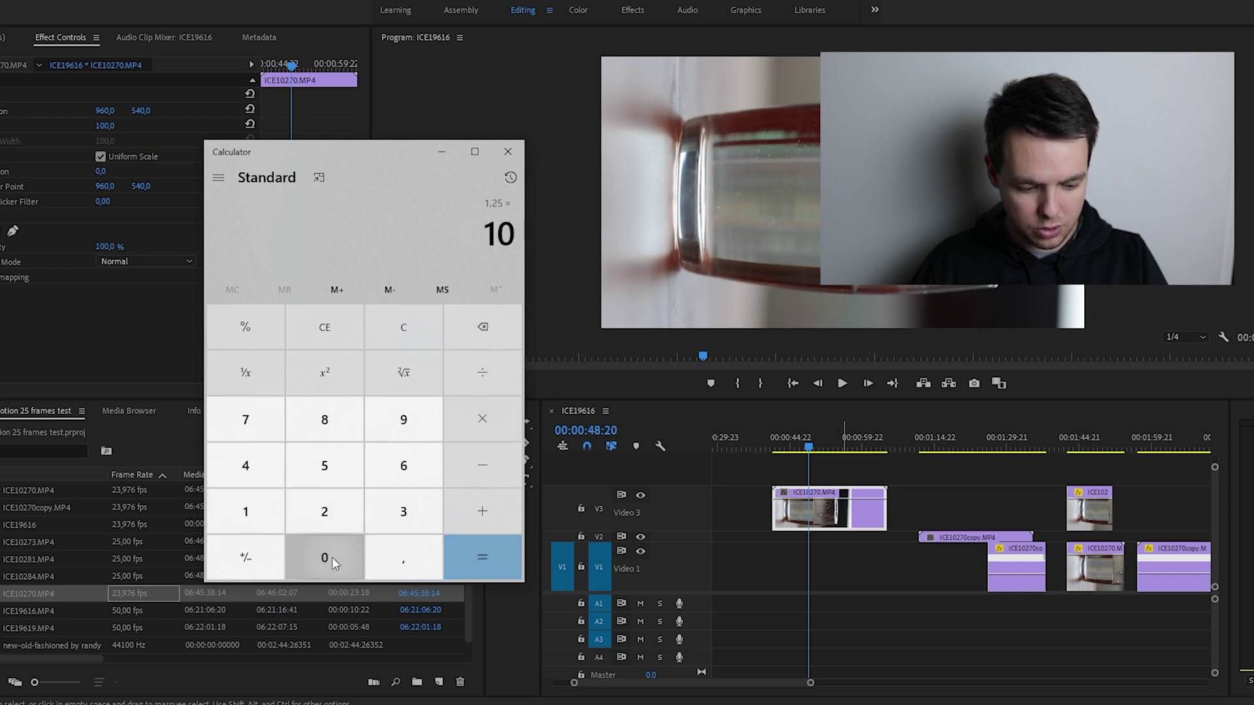
{"action": "left_click", "coordinate": [332, 558]}
{"action": "left_click", "coordinate": [484, 555]}
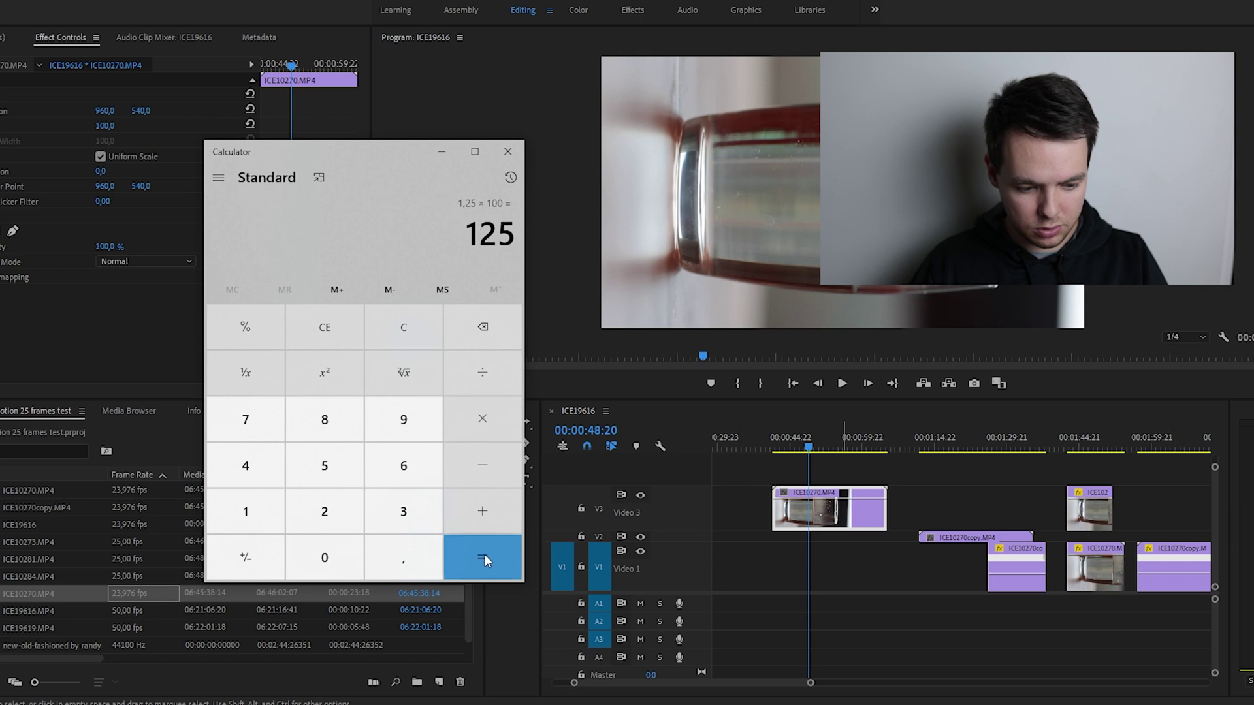
Raise the Time Remapping speed line on the Video 3 ICE10270.MP4 clip, then save the project
{"action": "right_click", "coordinate": [833, 511]}
{"action": "mouse_move", "coordinate": [914, 701]}
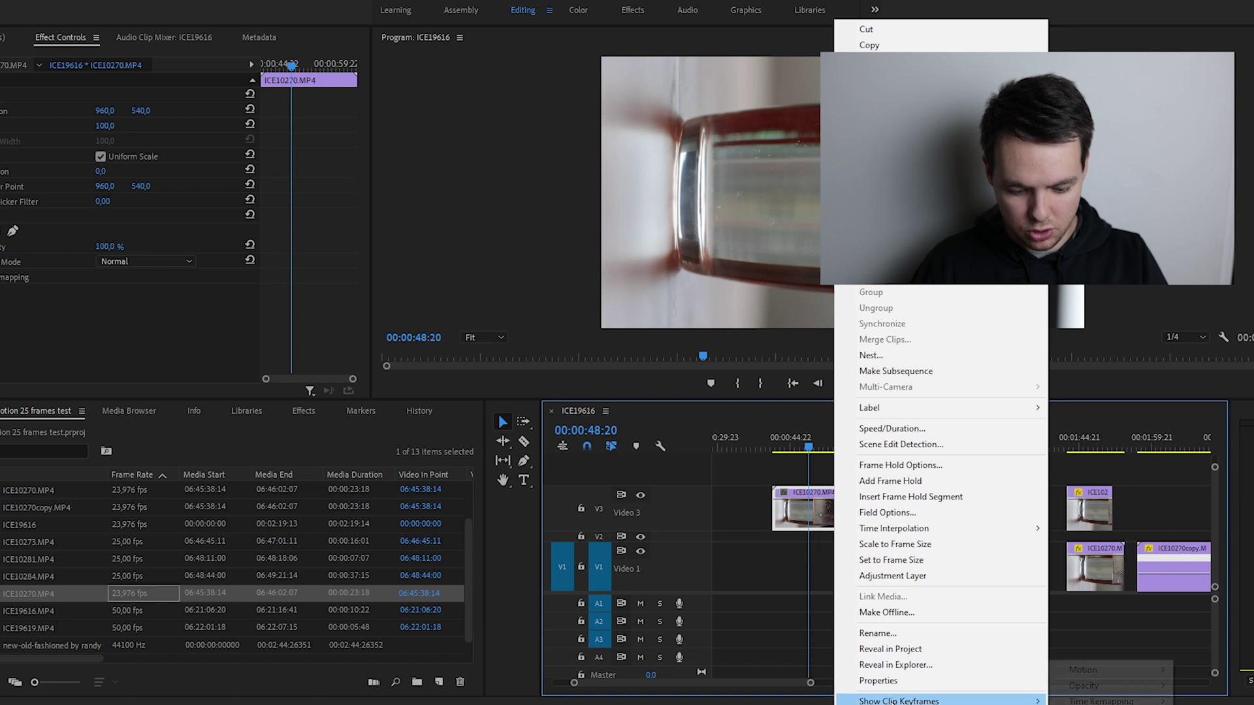
{"action": "mouse_move", "coordinate": [1110, 701]}
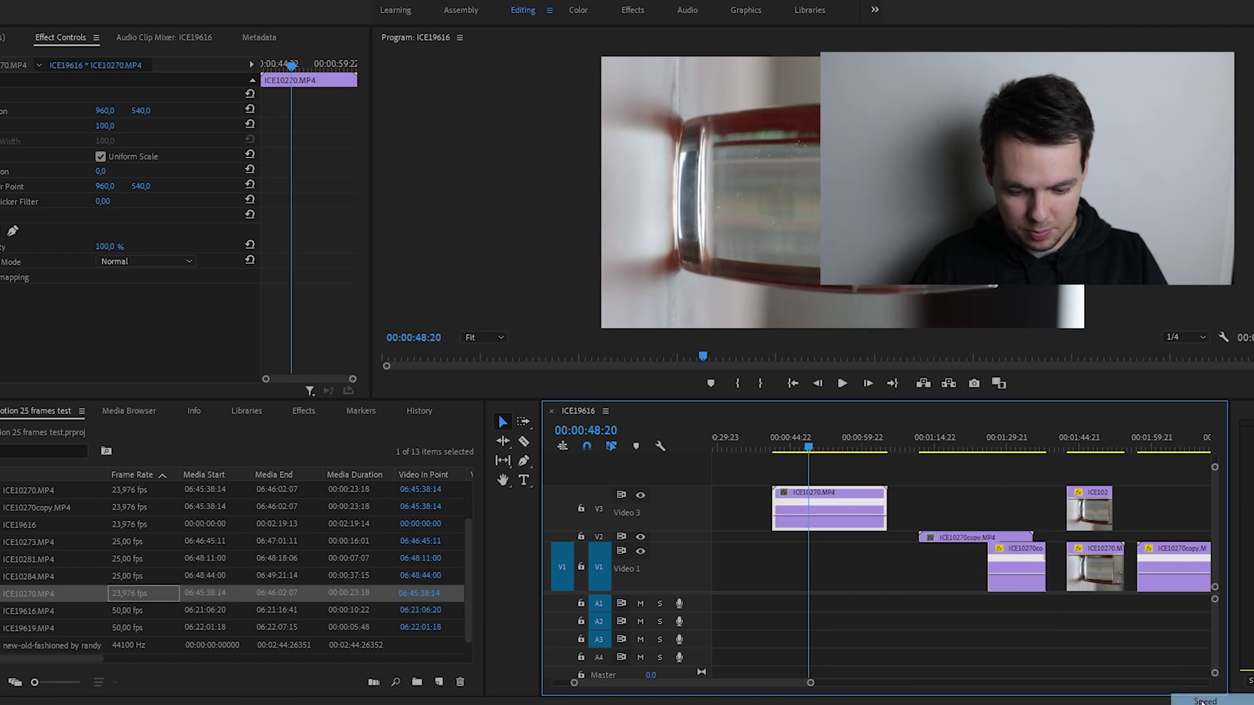
{"action": "left_click", "coordinate": [1209, 701]}
{"action": "left_click_drag", "start_coordinate": [792, 519], "coordinate": [810, 510]}
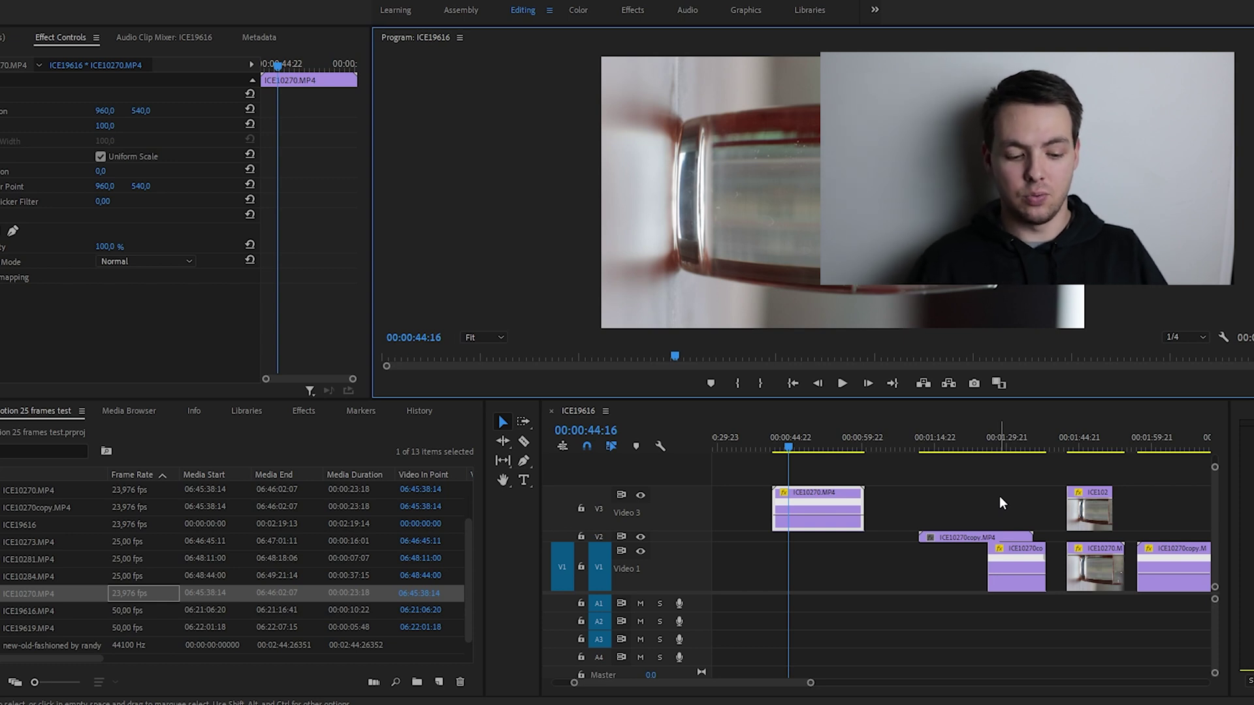
{"action": "key", "text": "ctrl+s"}
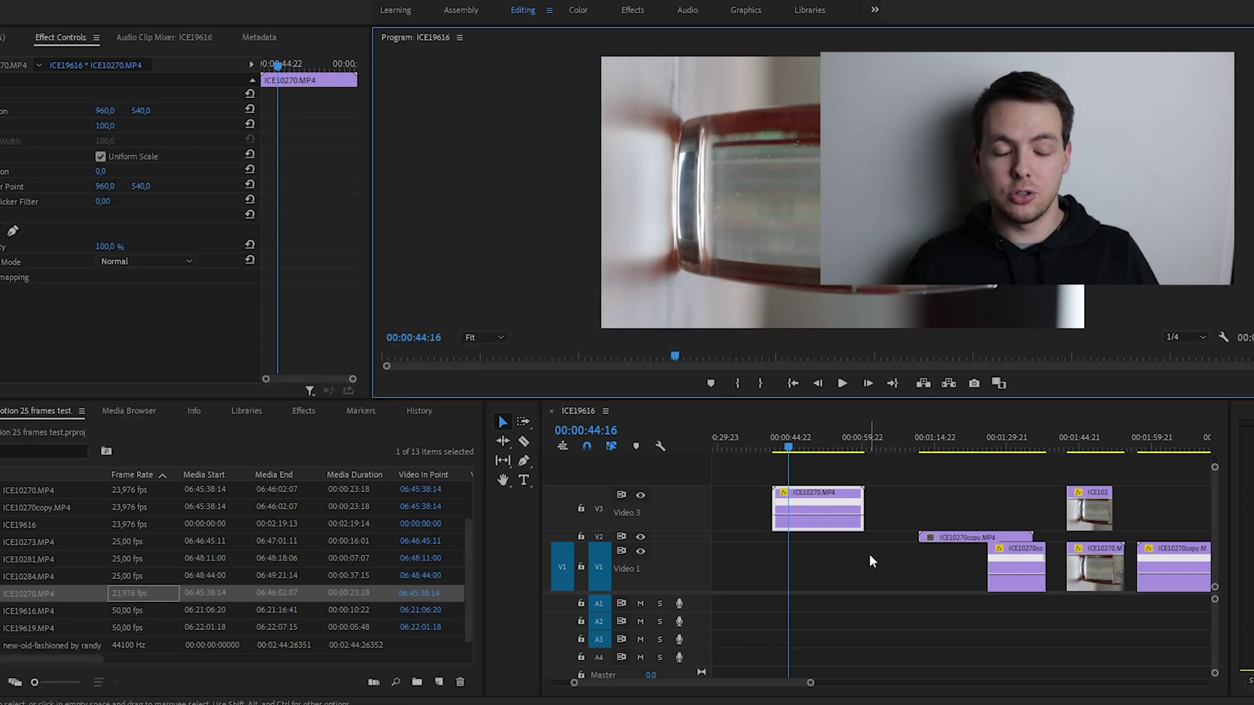